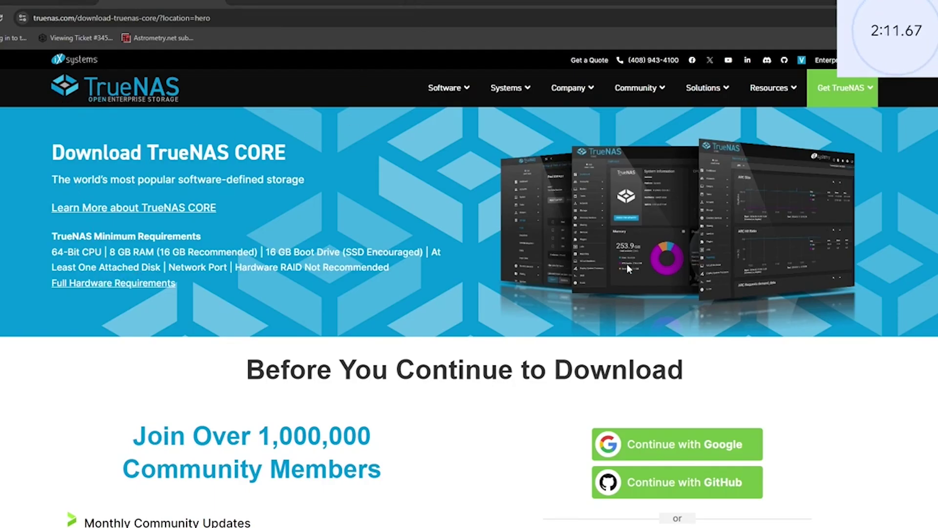
- Skip the community sign-up and save the TrueNAS CORE 13.0-U6.2 stable ISO to Downloads
scroll(635, 271, down, 3)
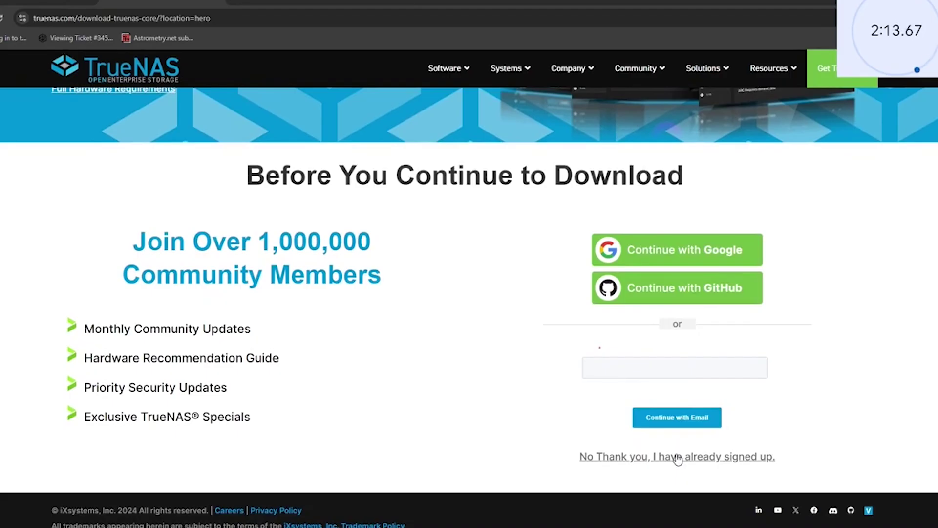
click(675, 456)
scroll(672, 435, down, 2)
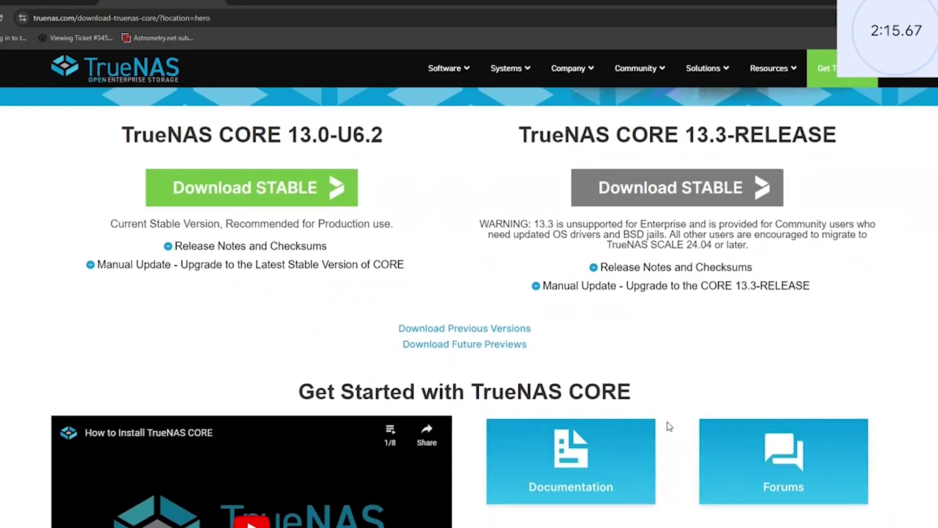
scroll(669, 426, up, 2)
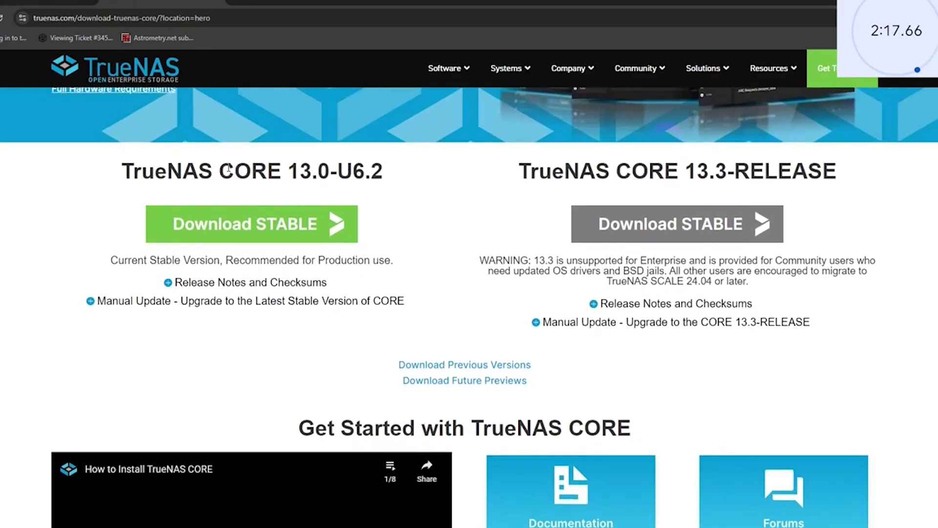
click(230, 230)
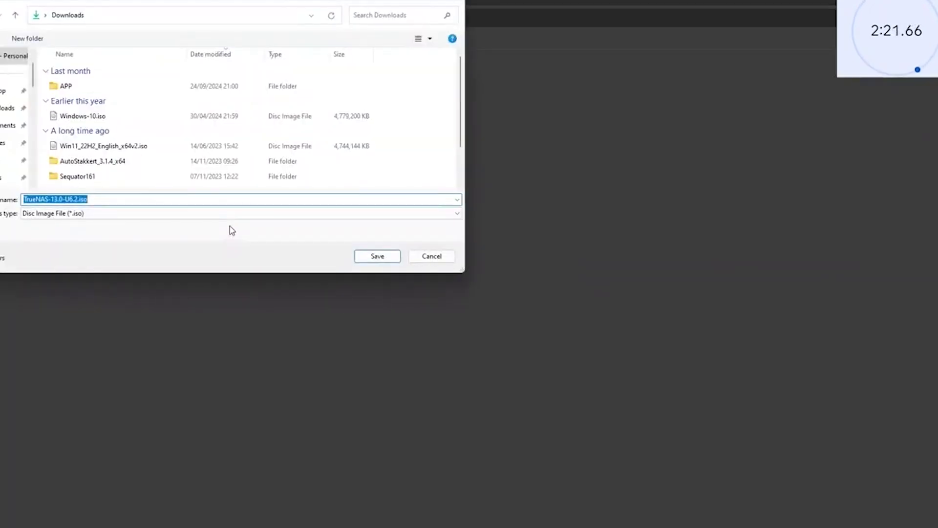
click(384, 257)
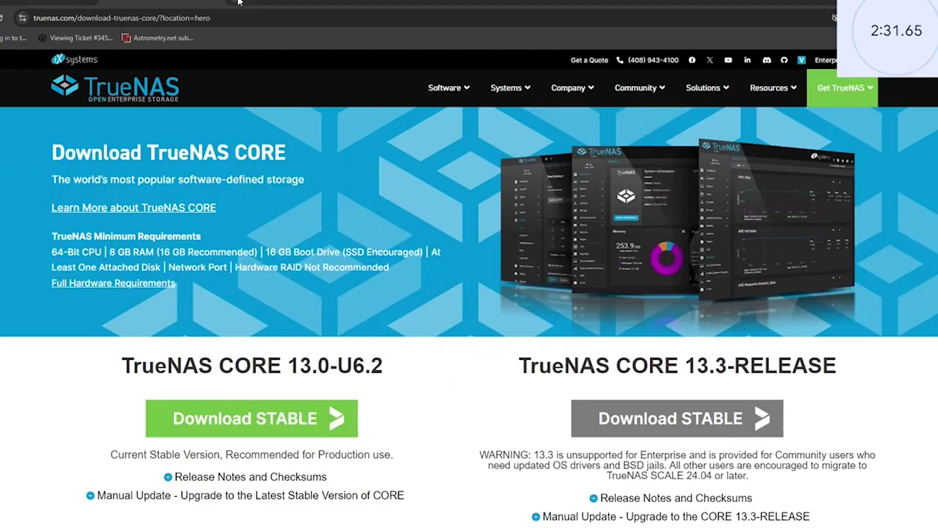
- In a new private window, search for 'etcher' and open the balenaEtcher website
key(ctrl+shift+n)
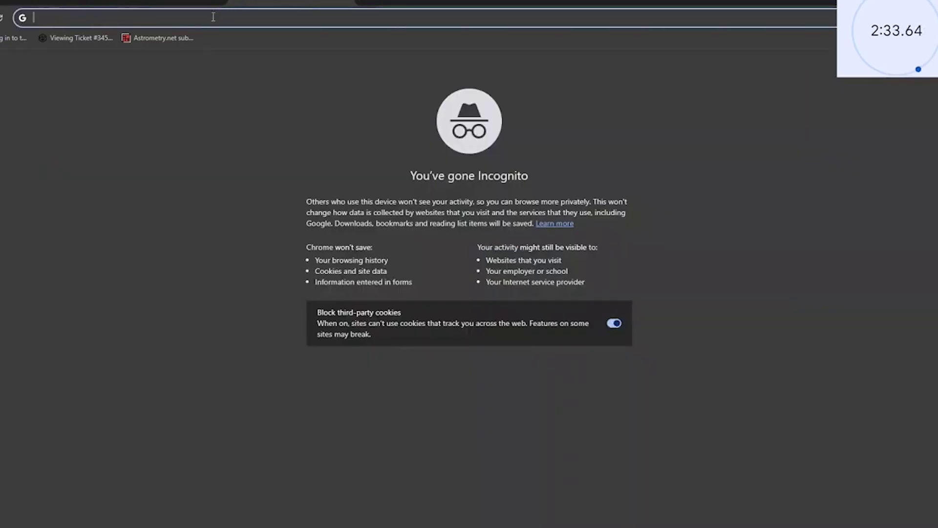
text(etcv)
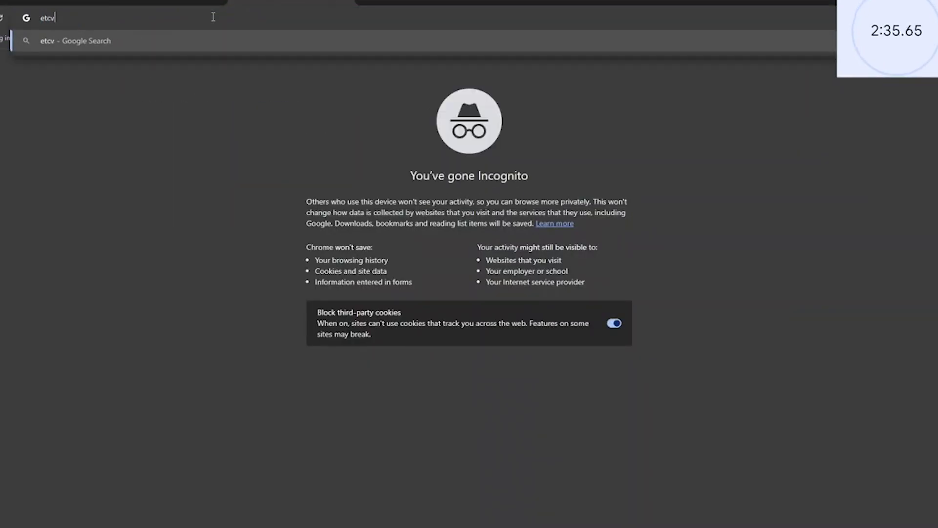
key(BackSpace)
text(her)
key(Return)
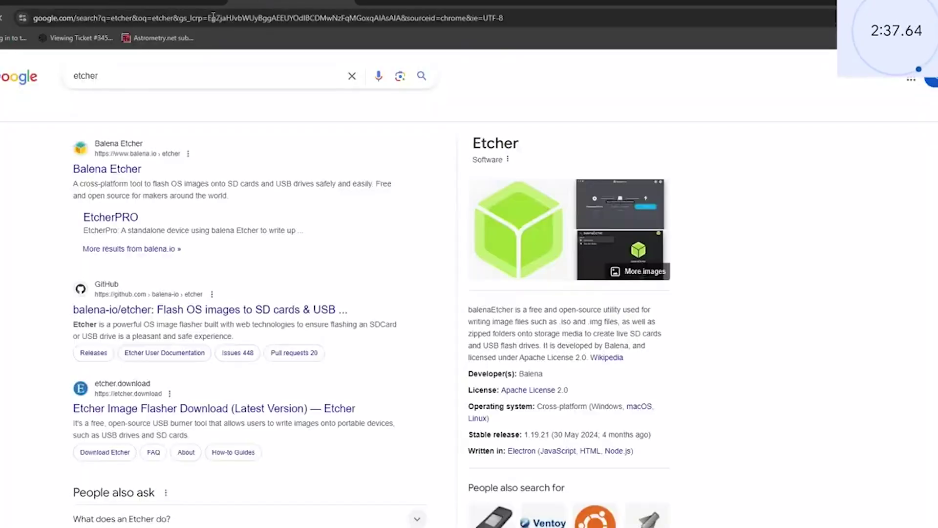
click(131, 170)
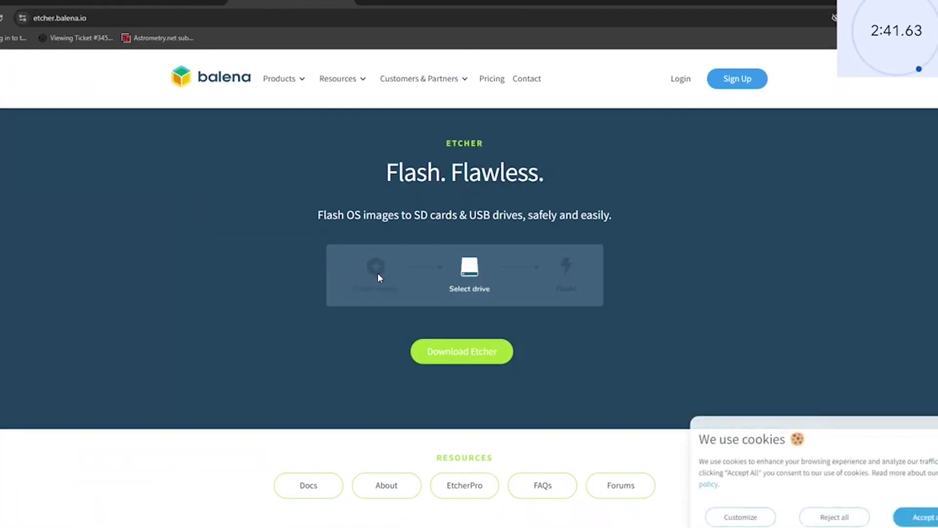
- Reject cookies, save the balenaEtcher 1.19.25 Windows installer to Downloads, and run it
click(468, 351)
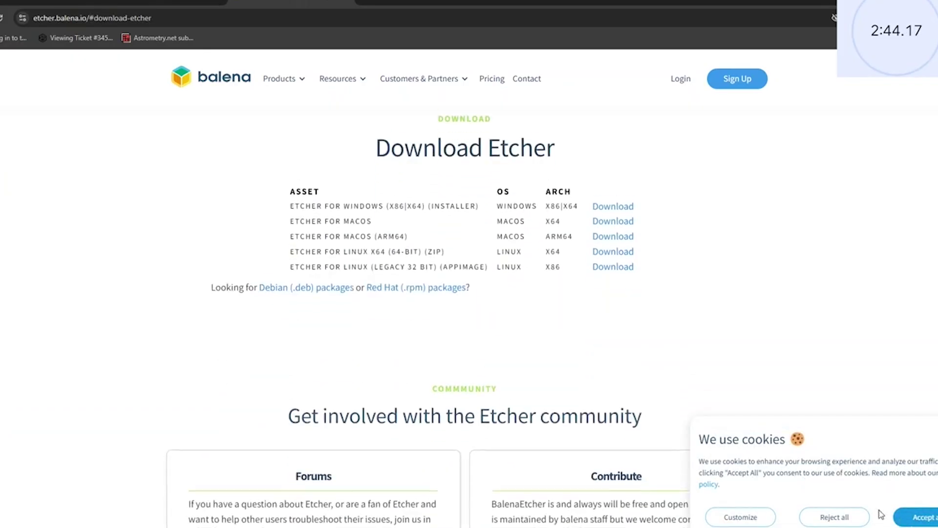
click(854, 517)
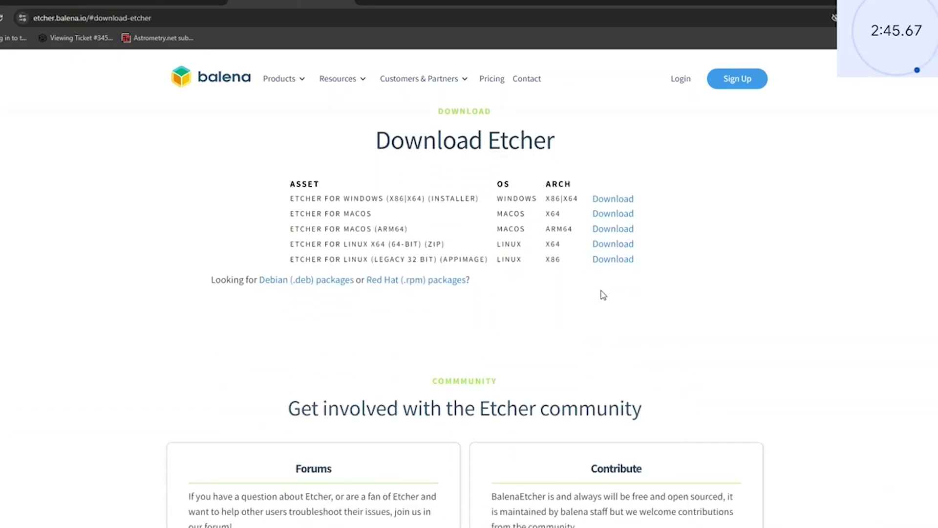
click(611, 198)
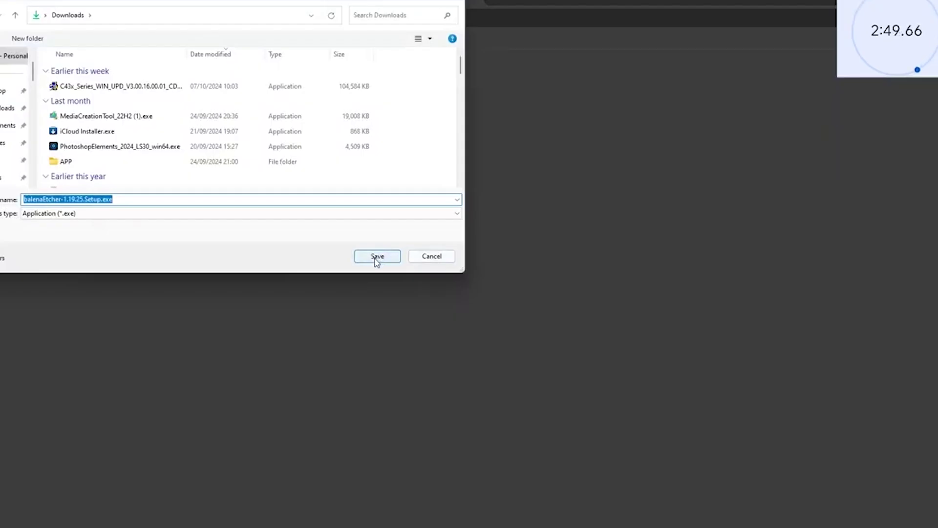
click(376, 260)
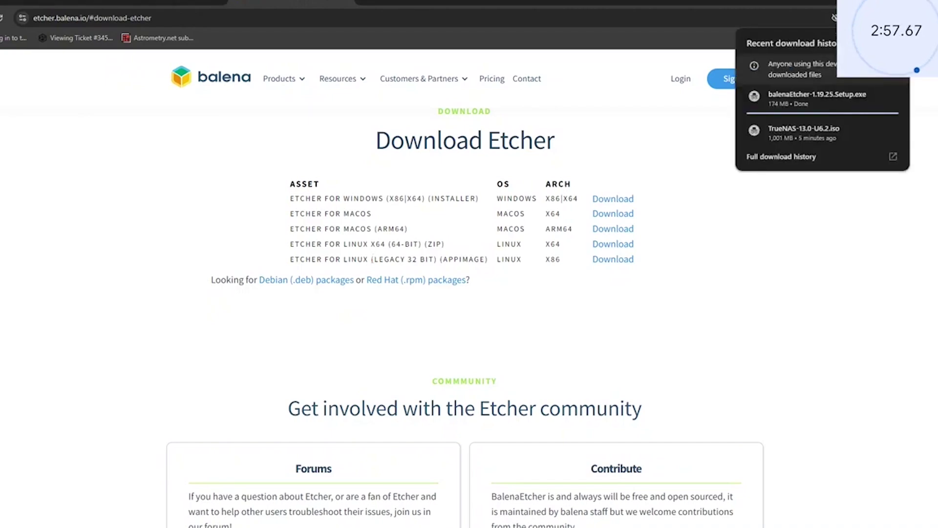
mouse_move(813, 90)
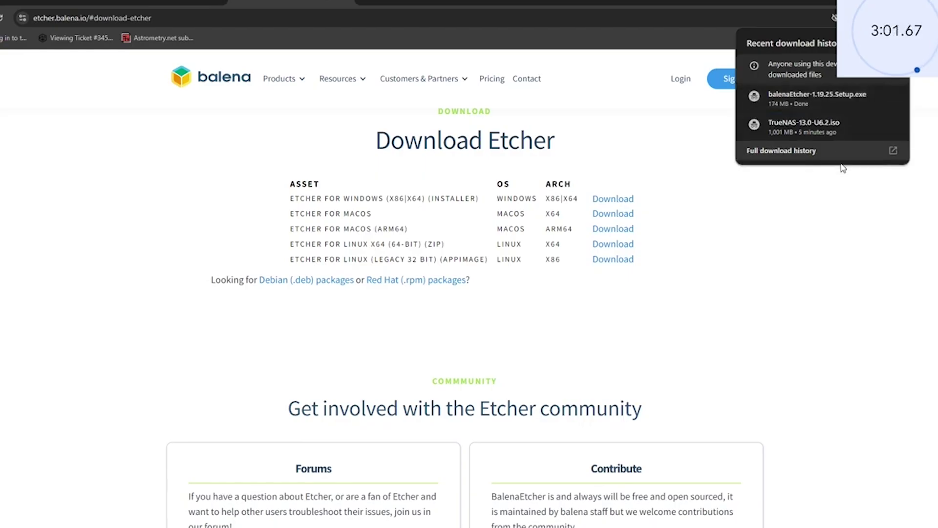
click(811, 97)
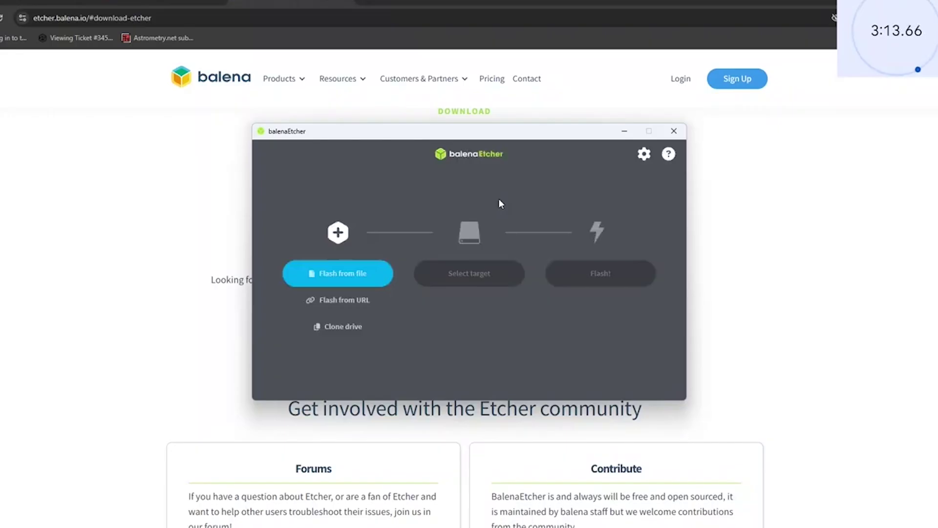
- Load TrueNAS-13.0-U6.2.iso from Downloads as the image to flash
click(351, 276)
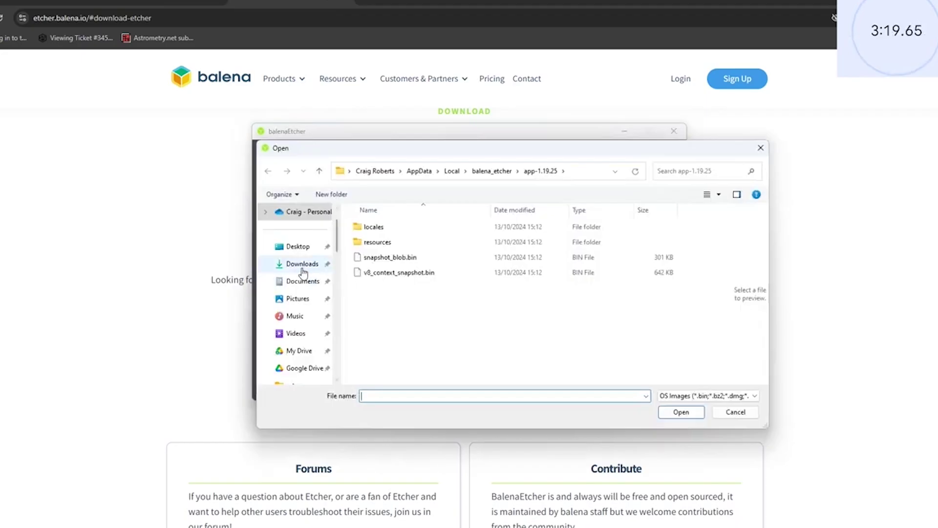
click(298, 264)
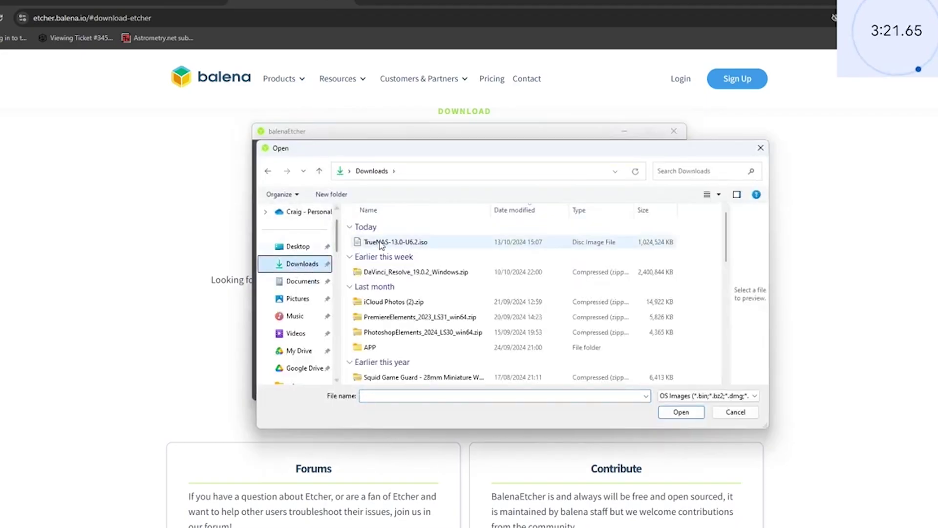
double_click(381, 242)
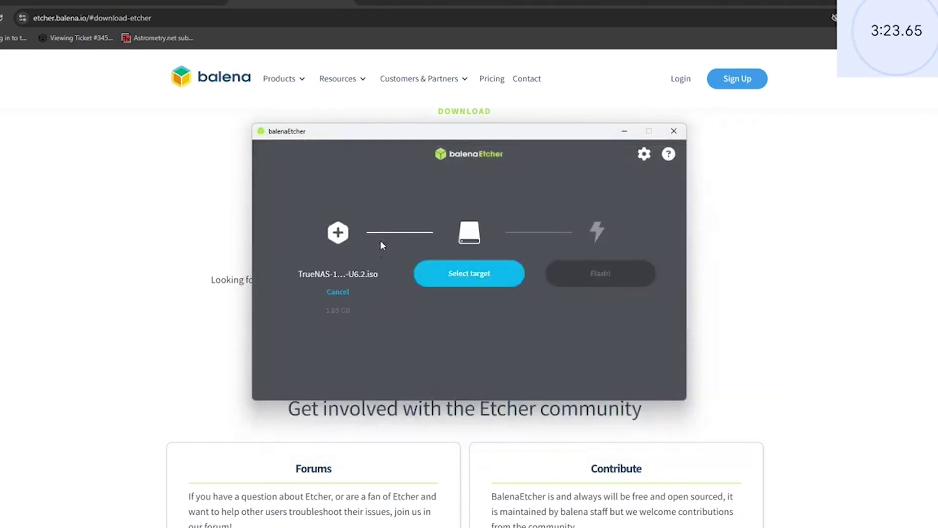
- Flash the image to the SanDisk Ultra USB drive, then close Etcher when finished
click(466, 277)
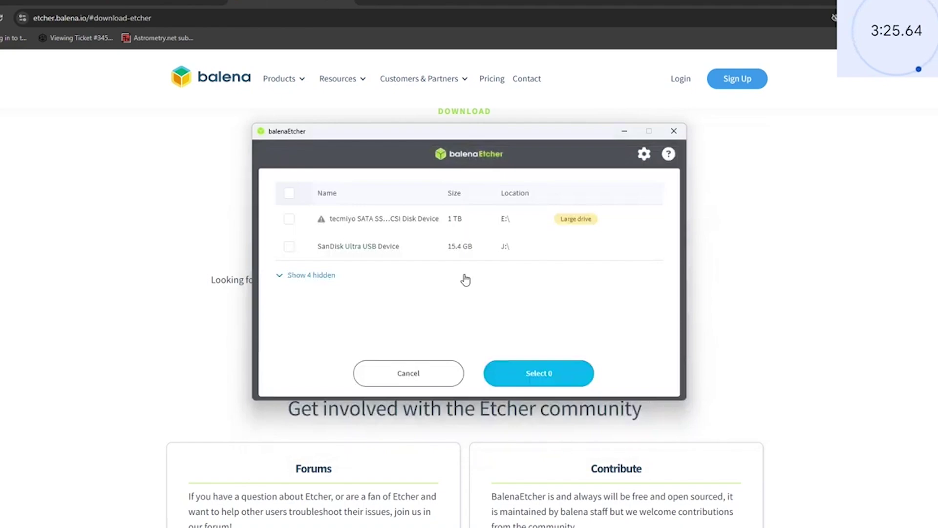
click(388, 251)
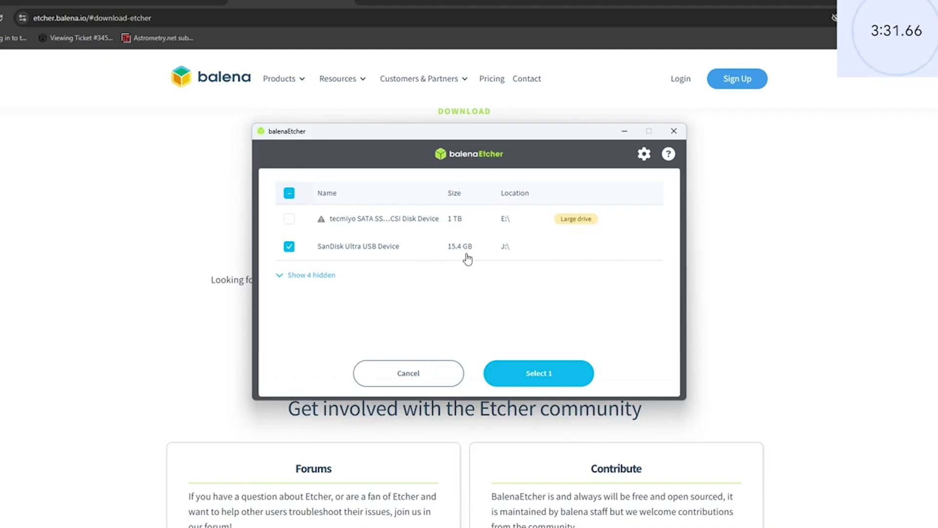
click(546, 379)
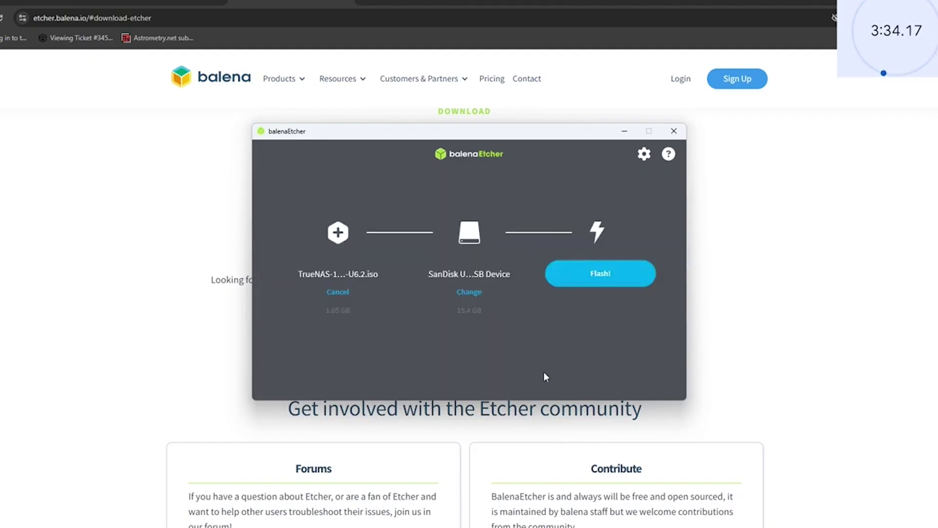
click(595, 271)
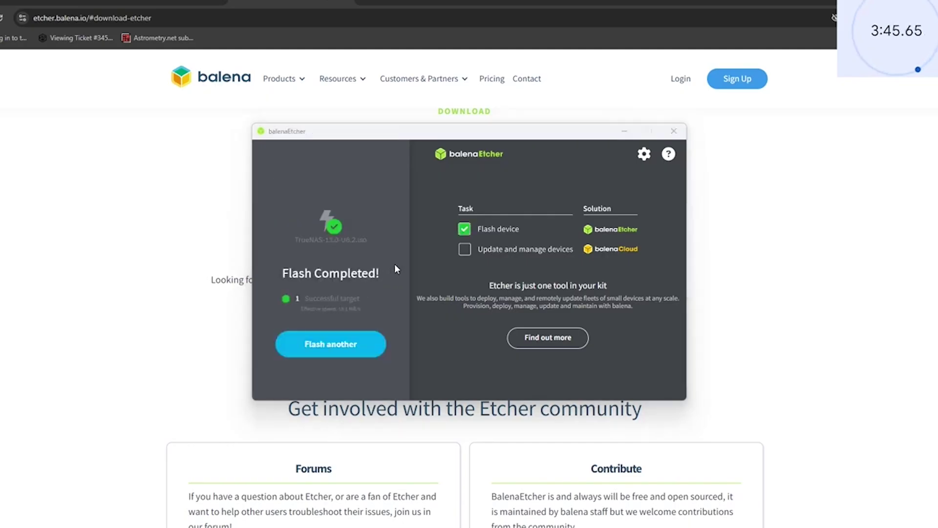
click(673, 132)
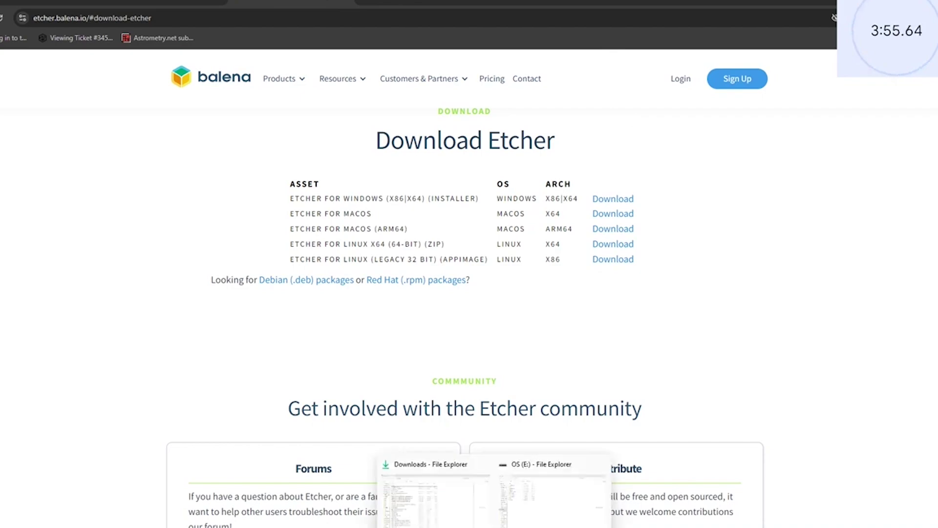
- Scan OS (E:) for errors from its Properties Tools tab and close the no-errors result
click(512, 522)
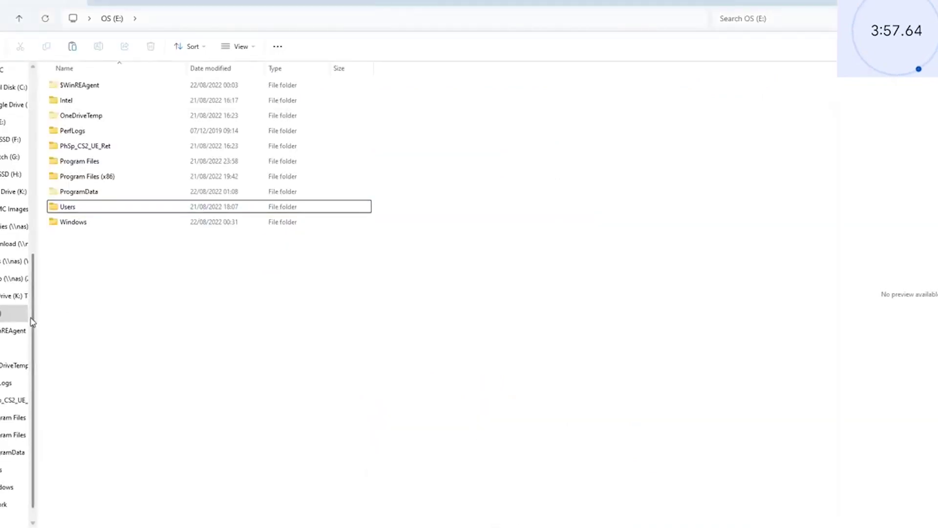
click(10, 312)
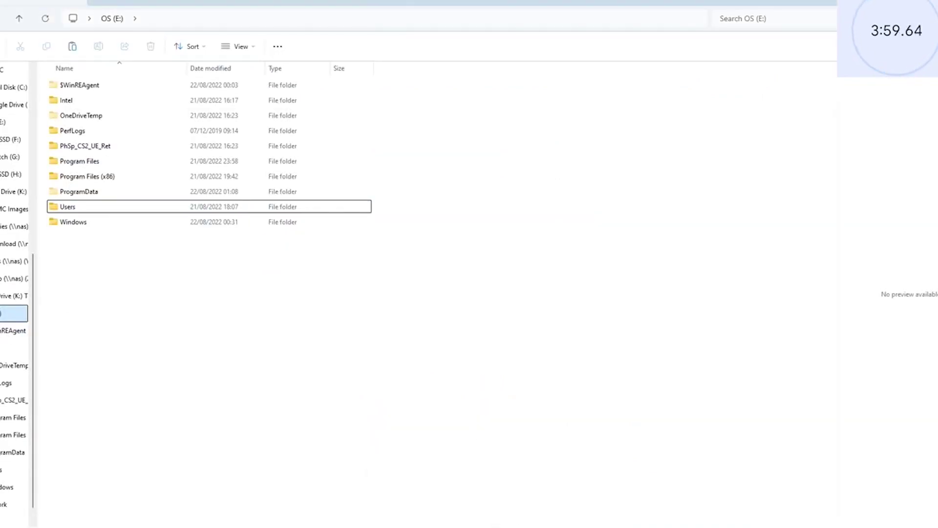
right_click(10, 313)
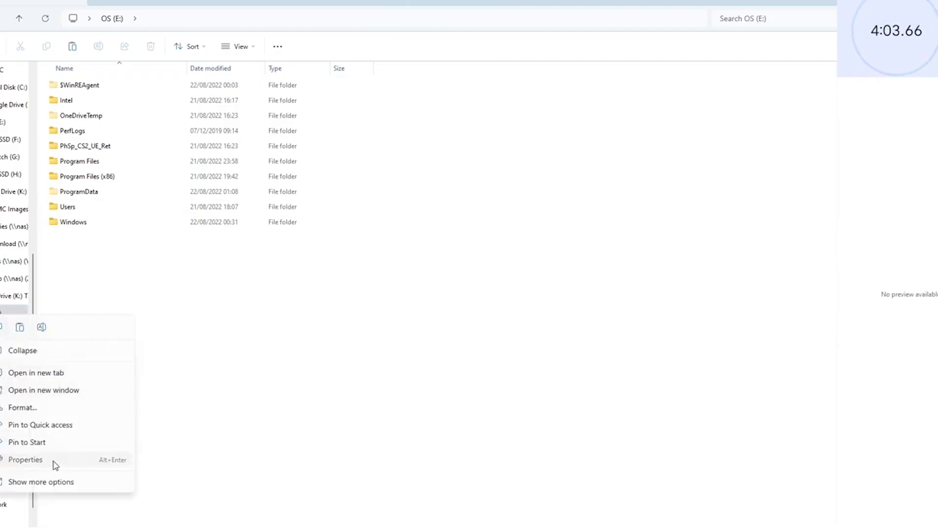
click(53, 462)
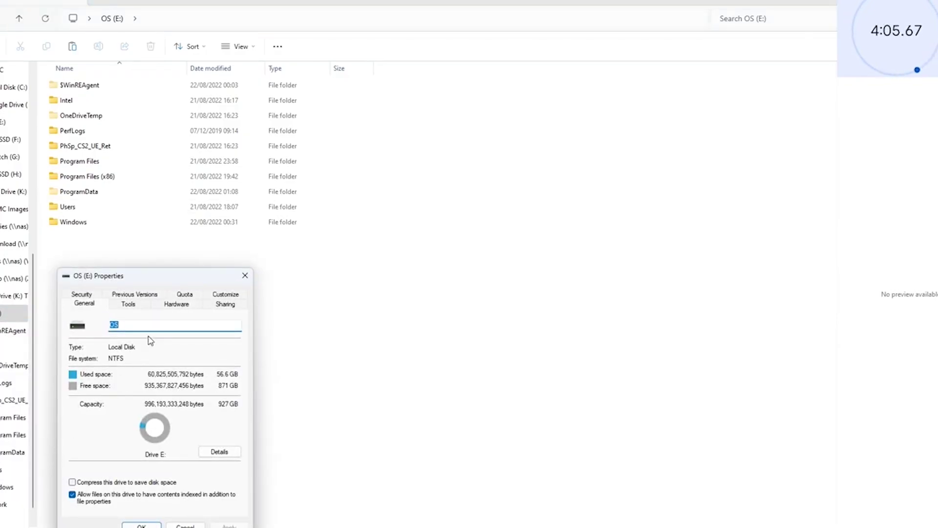
click(134, 304)
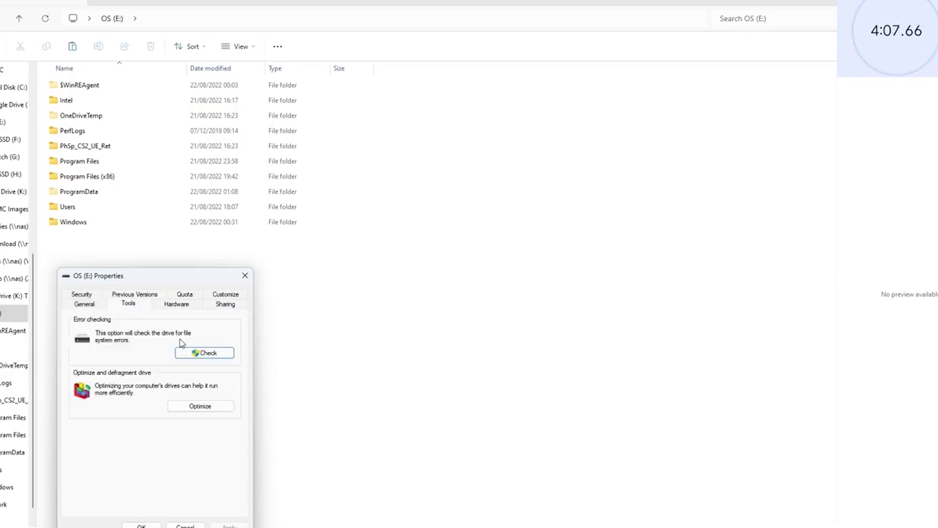
click(212, 357)
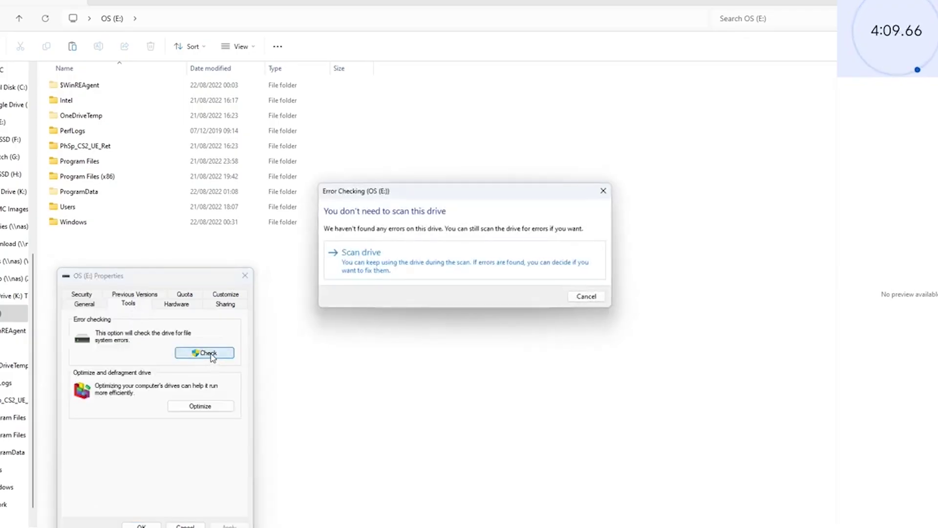
click(523, 262)
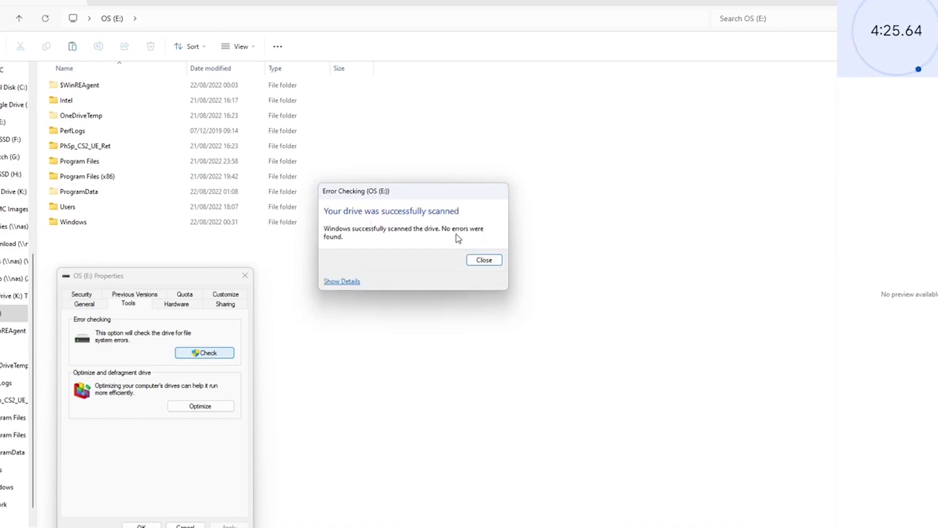
click(487, 261)
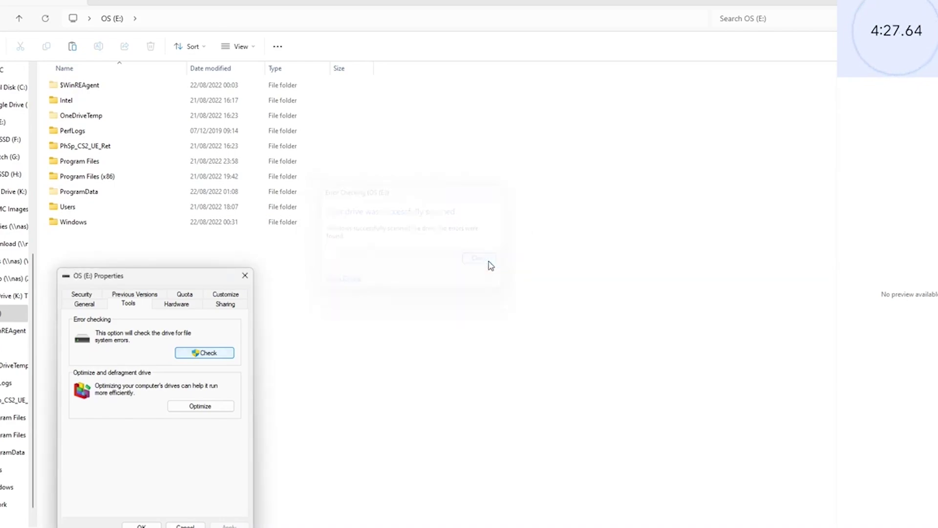
click(143, 525)
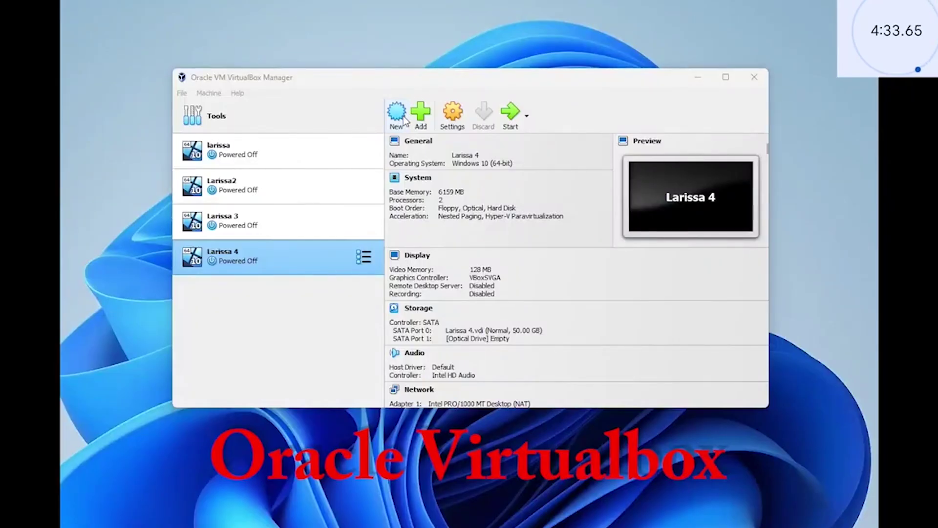
- Start a new VM named Nas with the TrueNAS-13.0-U6.2 ISO, type Linux, version Debian 12 Bookworm (64-bit)
click(396, 115)
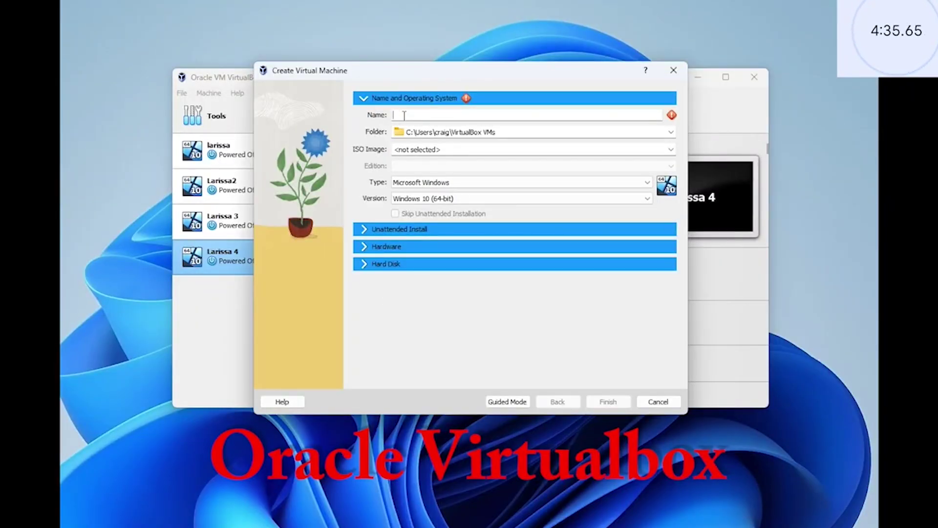
text(Nas)
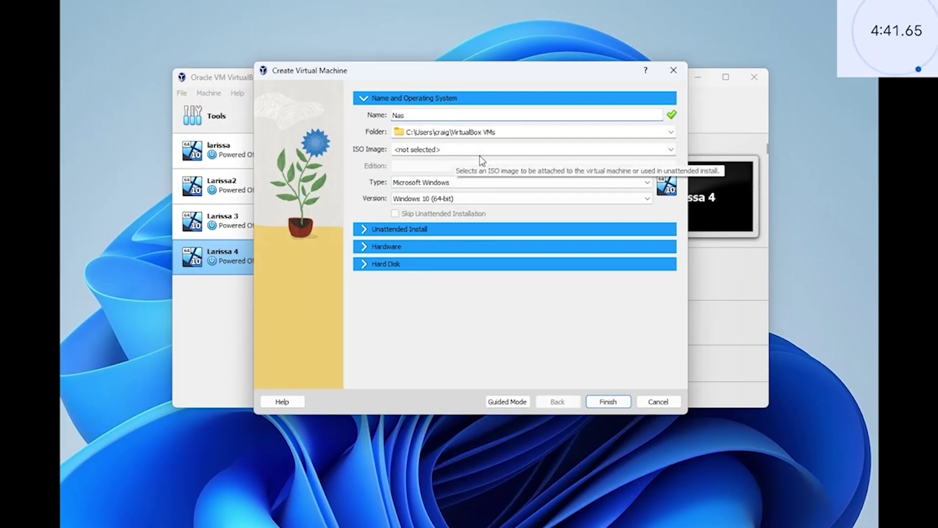
click(670, 151)
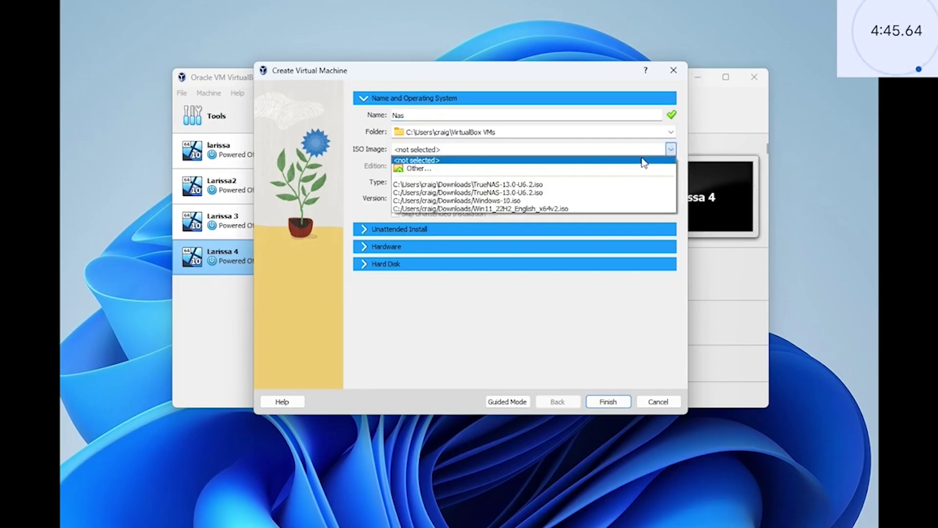
click(576, 185)
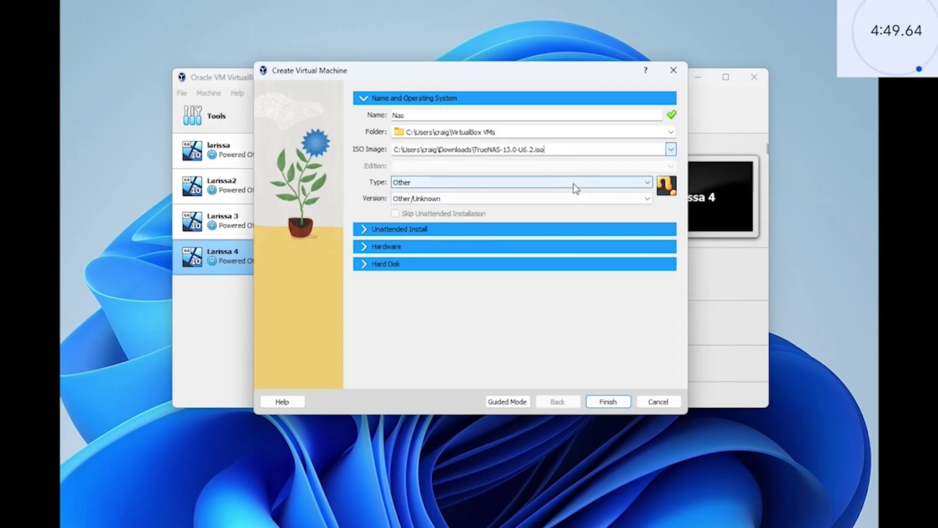
click(573, 184)
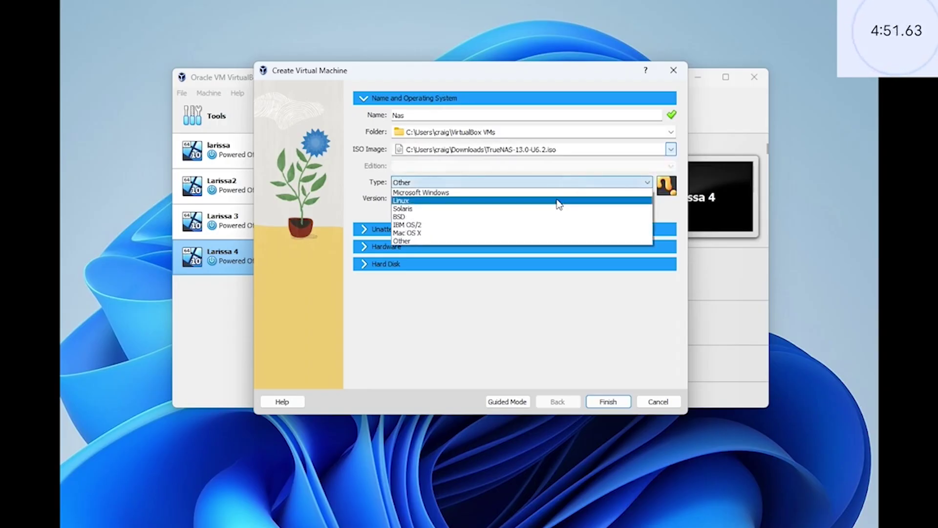
click(558, 202)
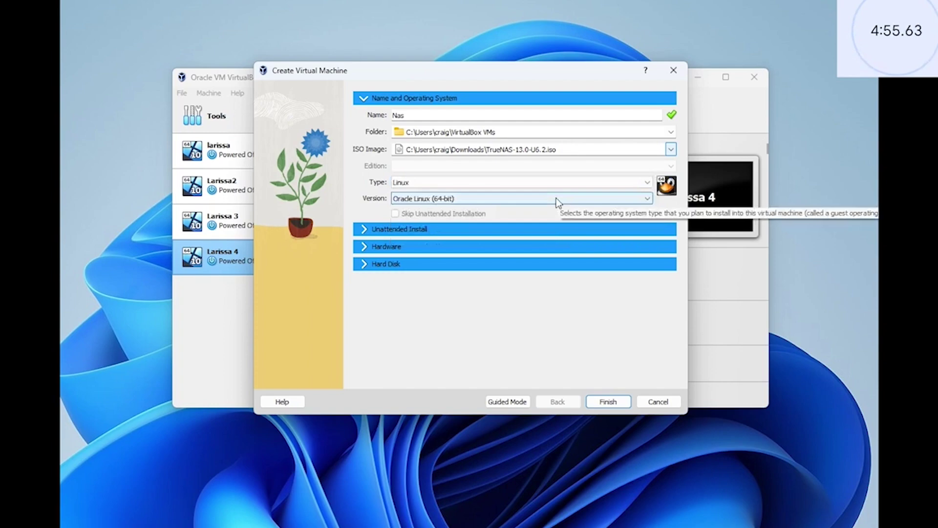
click(556, 202)
scroll(546, 254, up, 7)
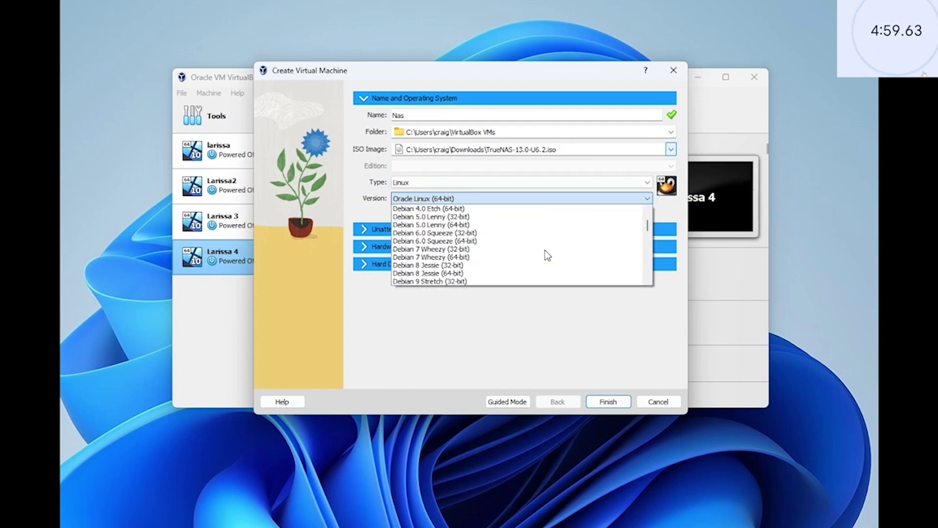
scroll(515, 239, down, 3)
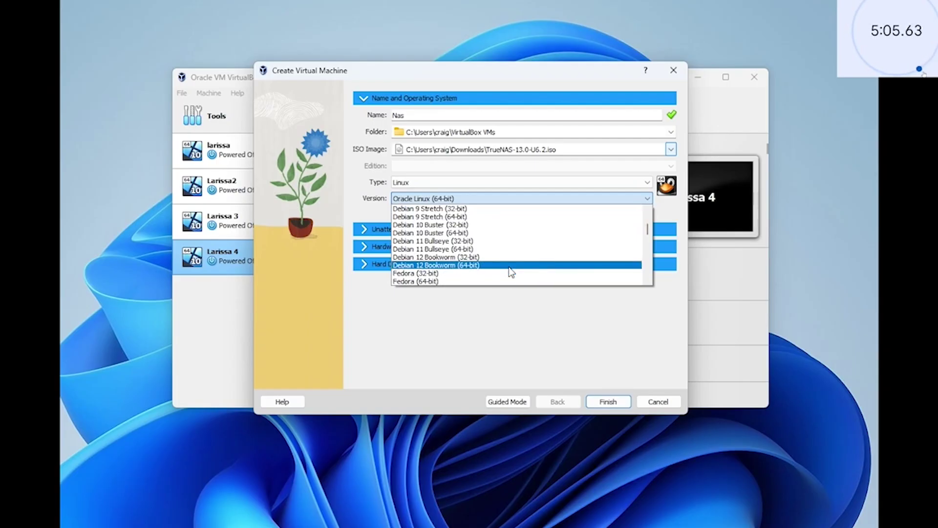
click(509, 272)
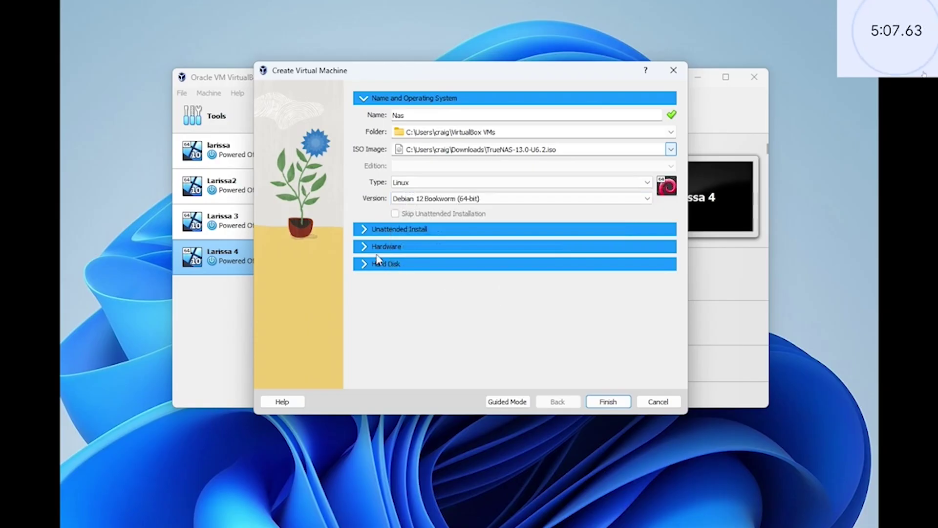
- Raise the Nas VM's base memory to 8192 MB and finish creating it
click(364, 247)
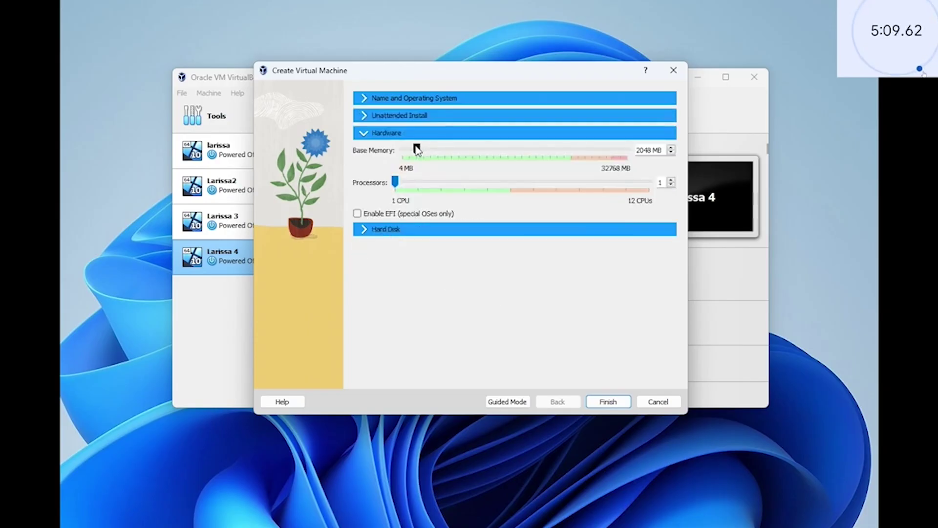
drag(417, 149, 456, 150)
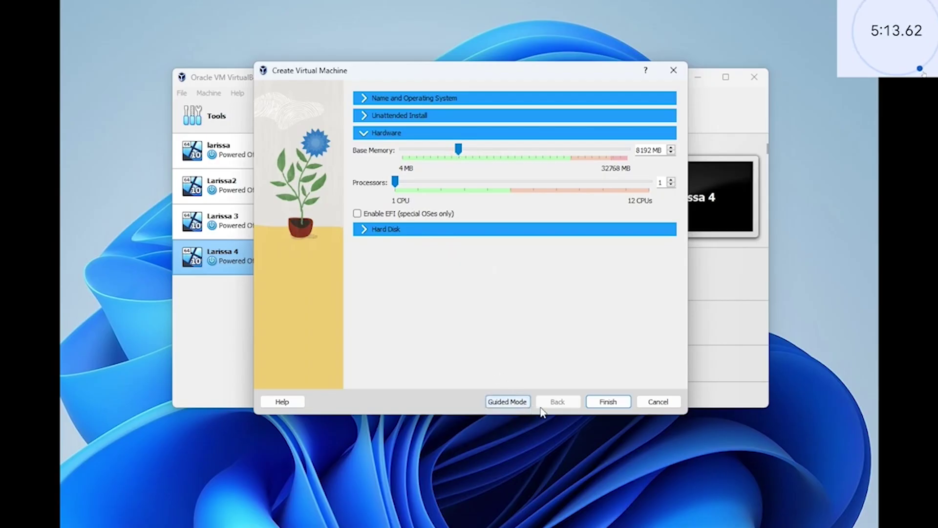
click(614, 400)
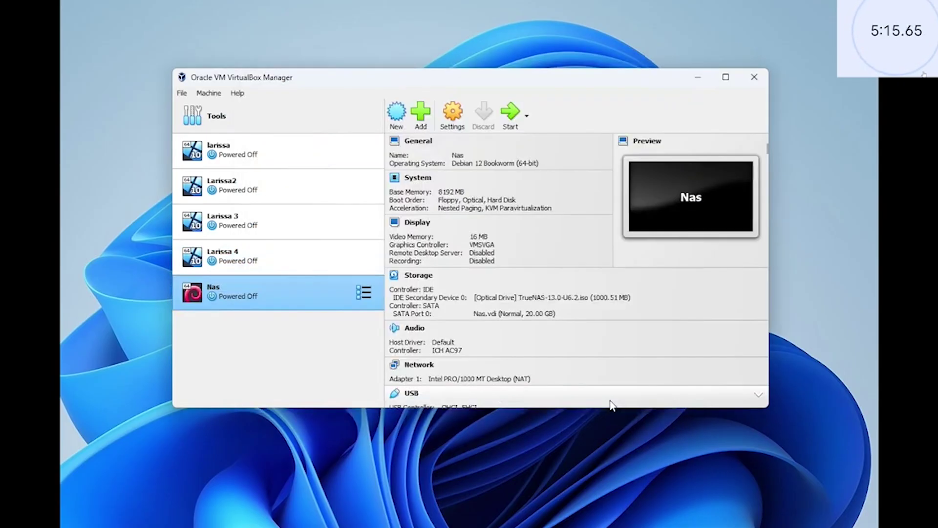
- Start Nas, boot the TrueNAS installer, and choose 1 Install/Upgrade
click(514, 114)
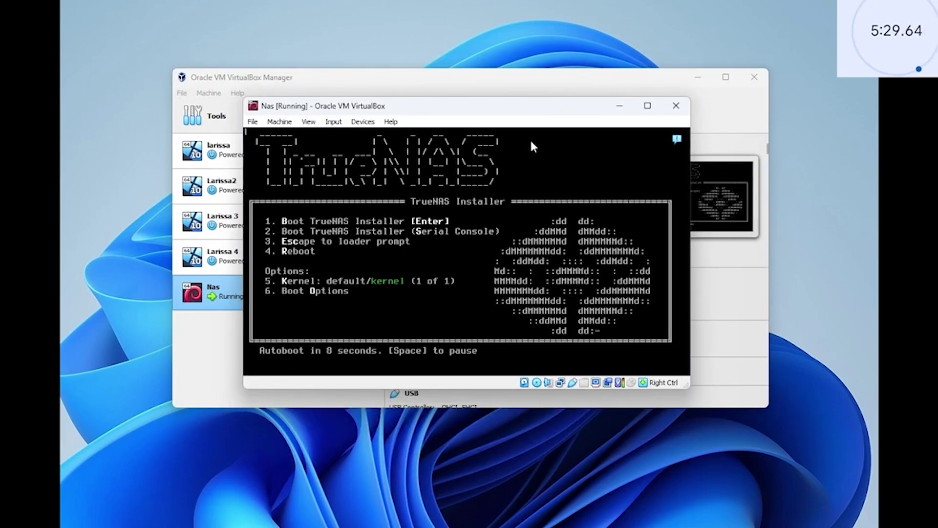
key(Return)
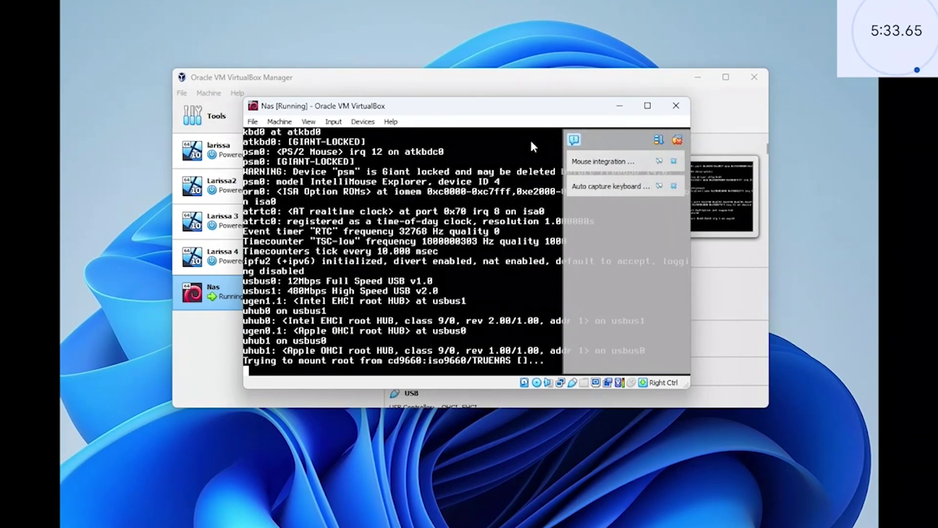
click(575, 140)
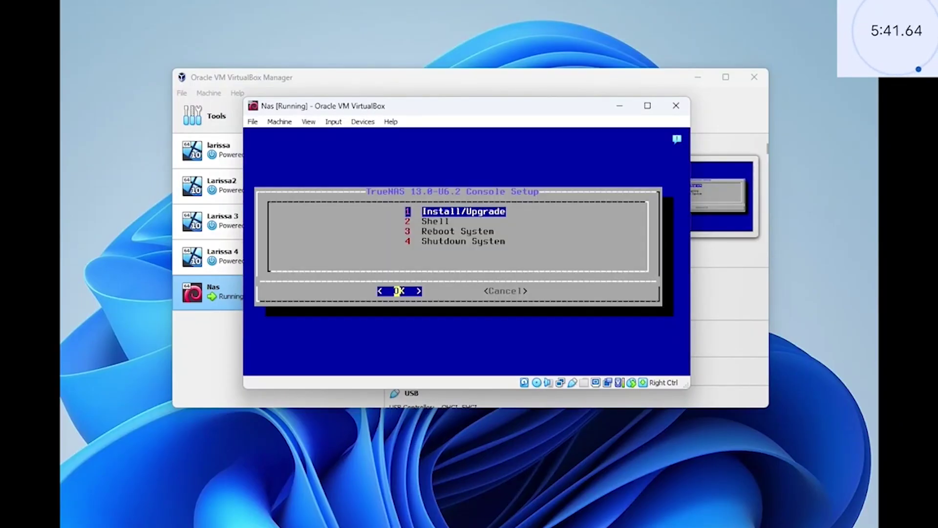
key(Return)
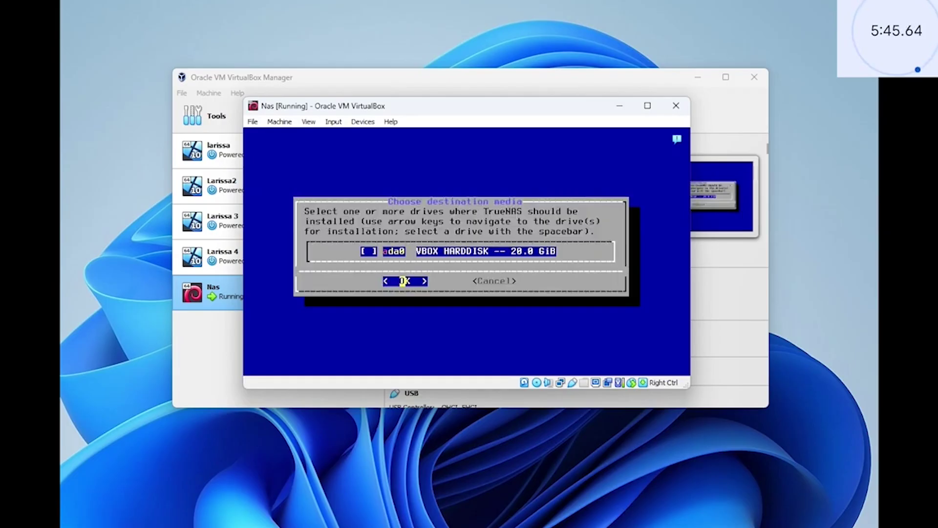
- Select the ada0 virtual disk as install destination and confirm proceeding
key(space)
key(Return)
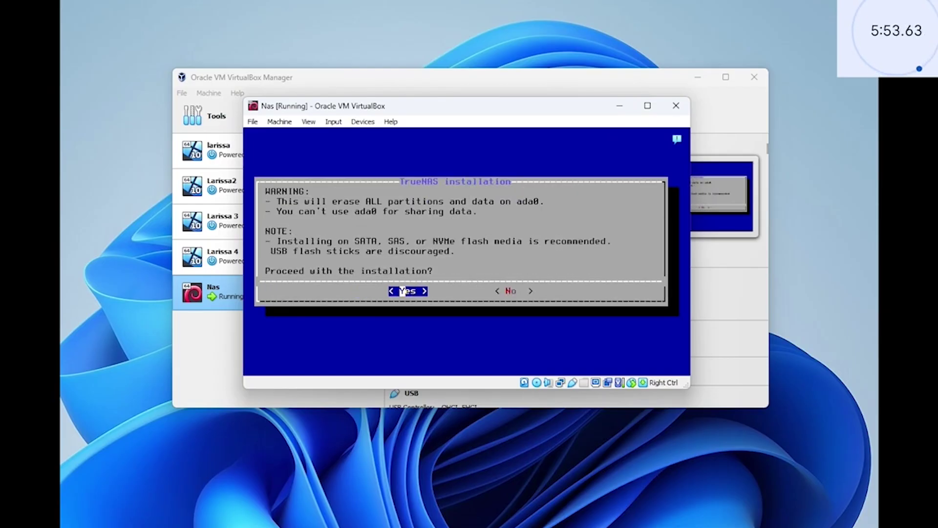
key(Return)
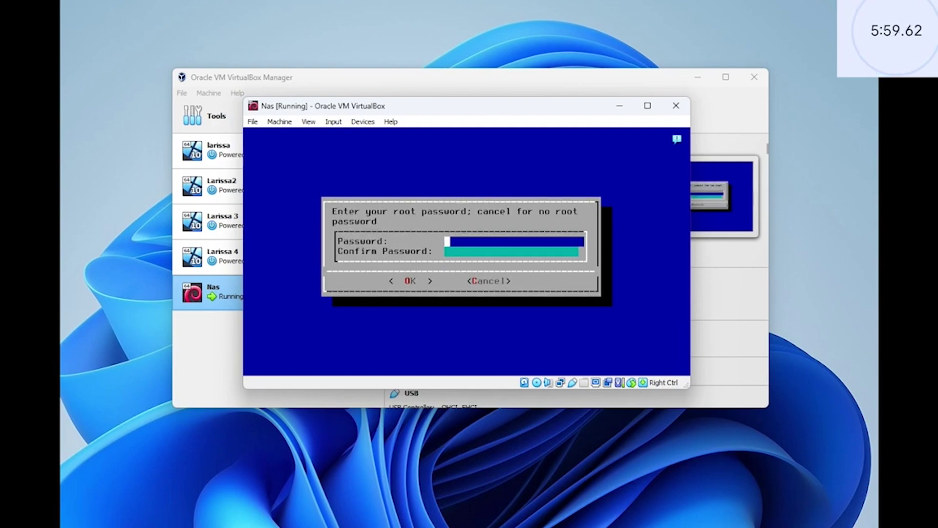
- Enter and confirm the TrueNAS root password
text(*********)
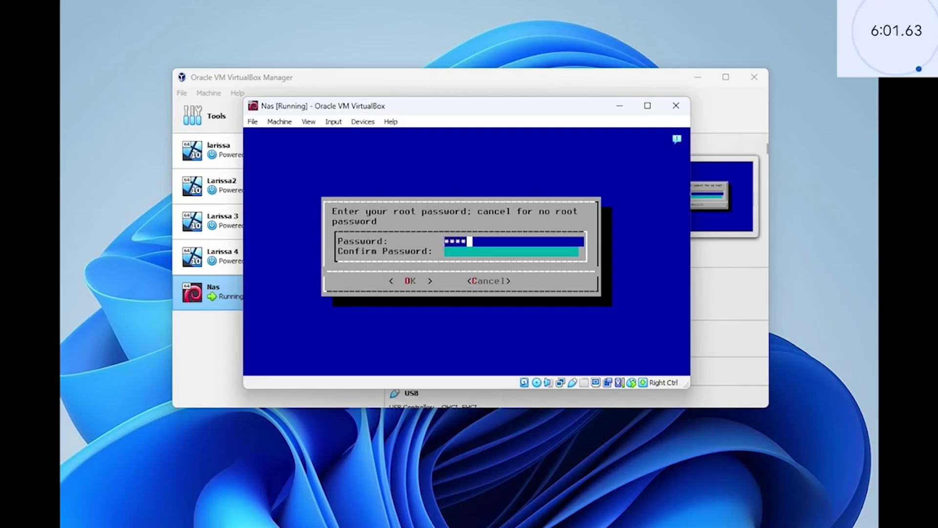
key(Tab)
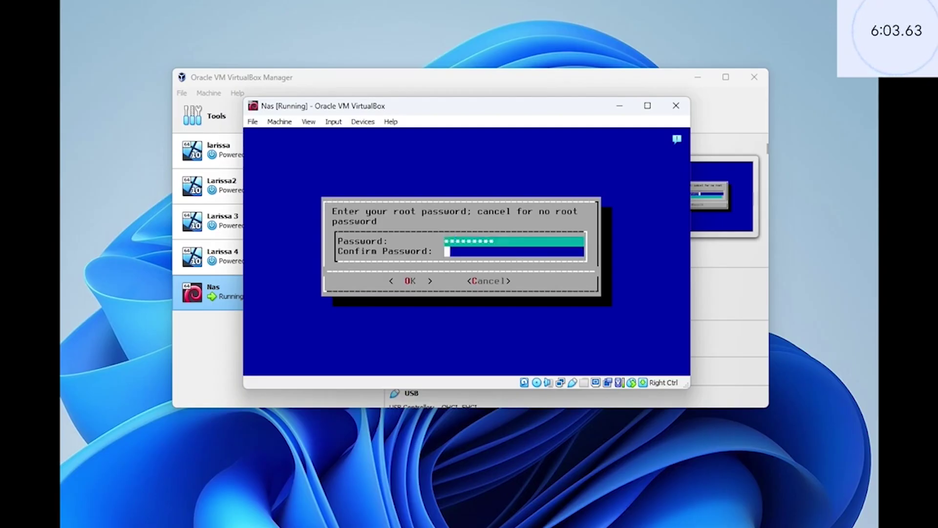
text(*********)
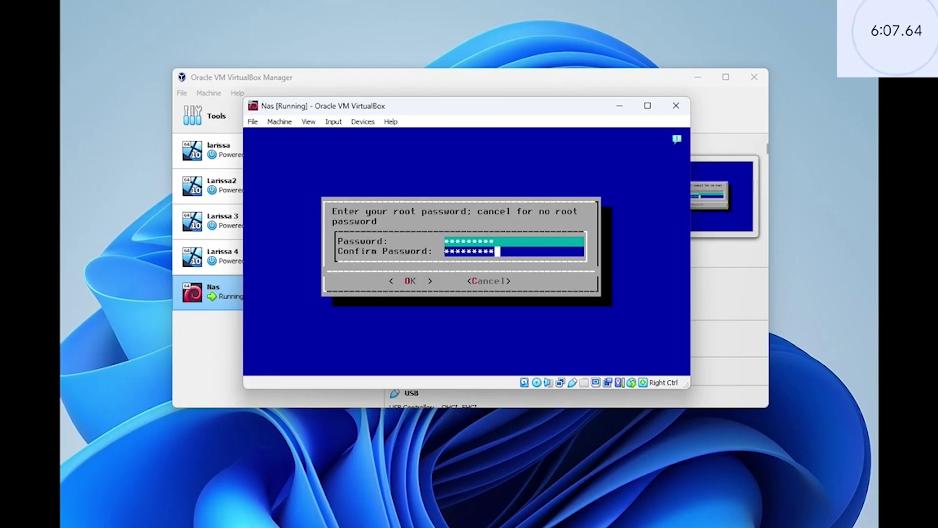
key(Return)
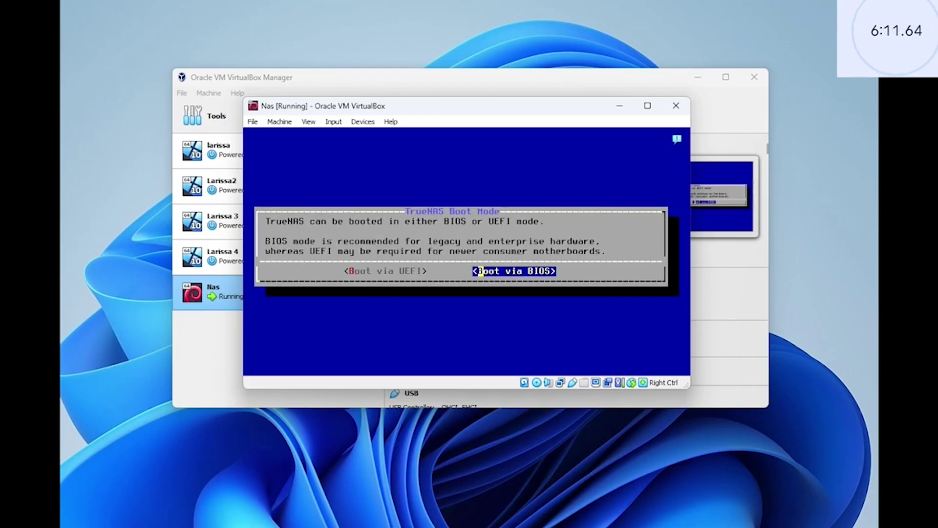
- Choose Boot via BIOS and let TrueNAS install and reboot to its console menu
key(Return)
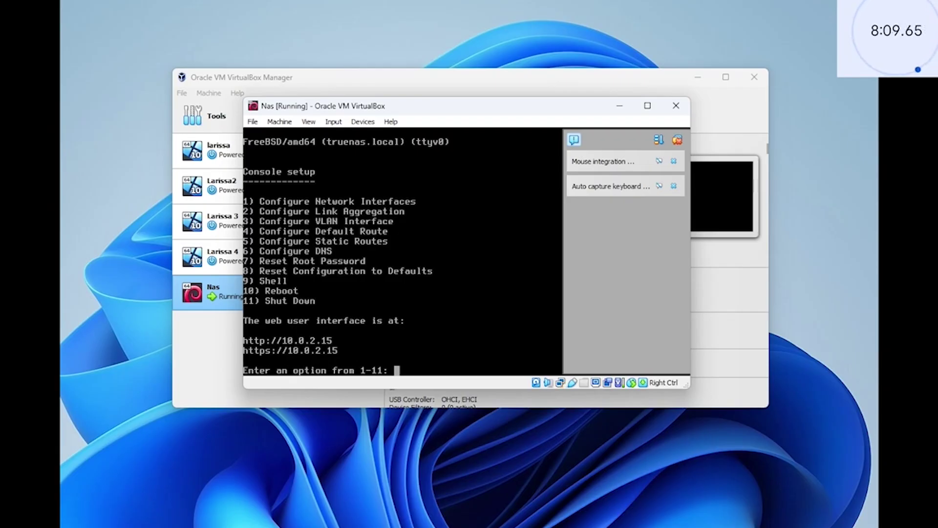
- Choose console option 11 and confirm with 'y' to power off TrueNAS
text(11)
key(Return)
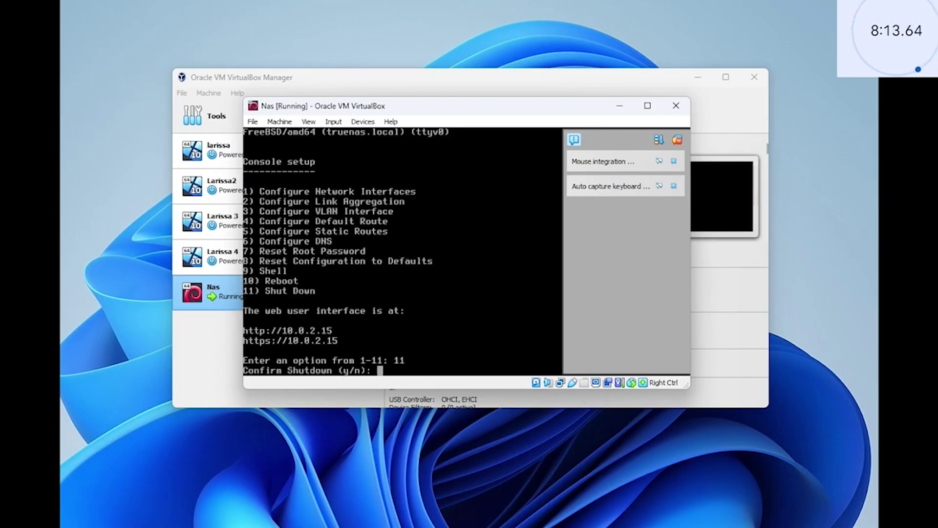
text(y)
key(Return)
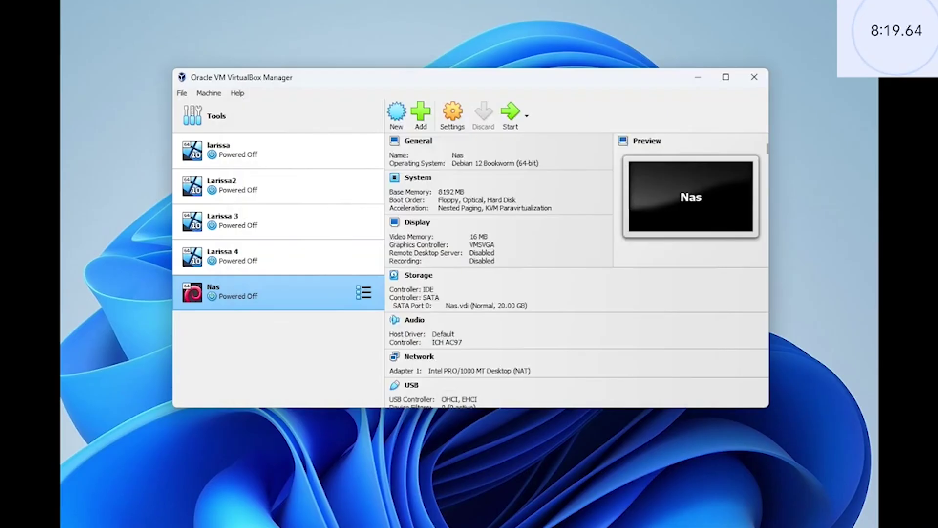
- Set the Nas VM's network to Bridged Adapter and start it again
click(452, 113)
click(321, 221)
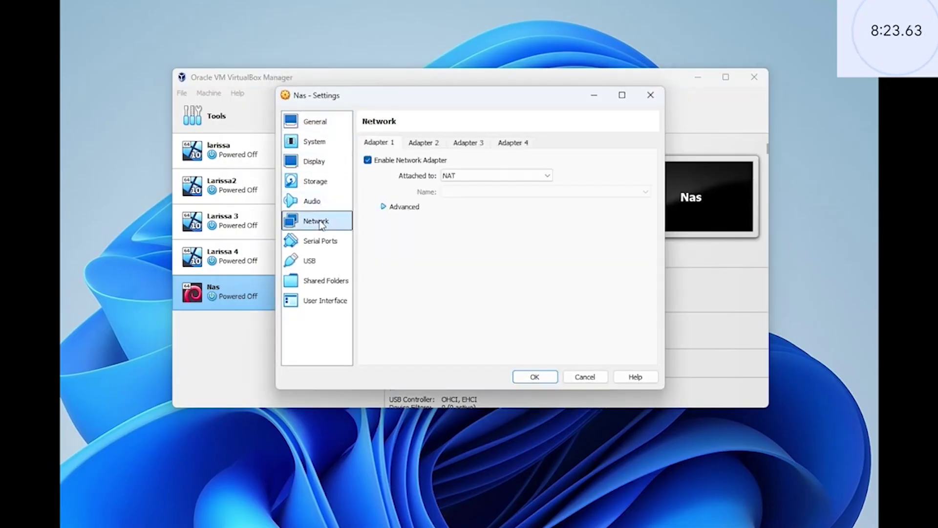
click(464, 176)
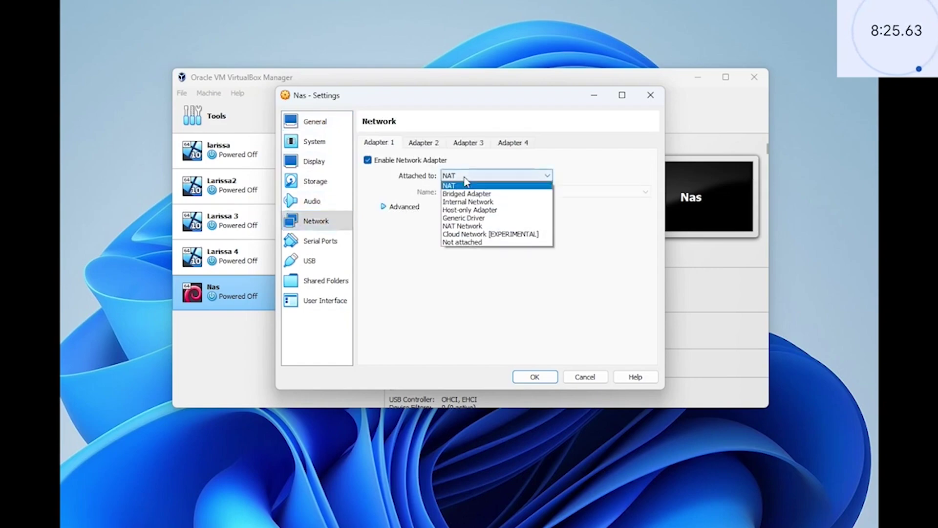
click(494, 194)
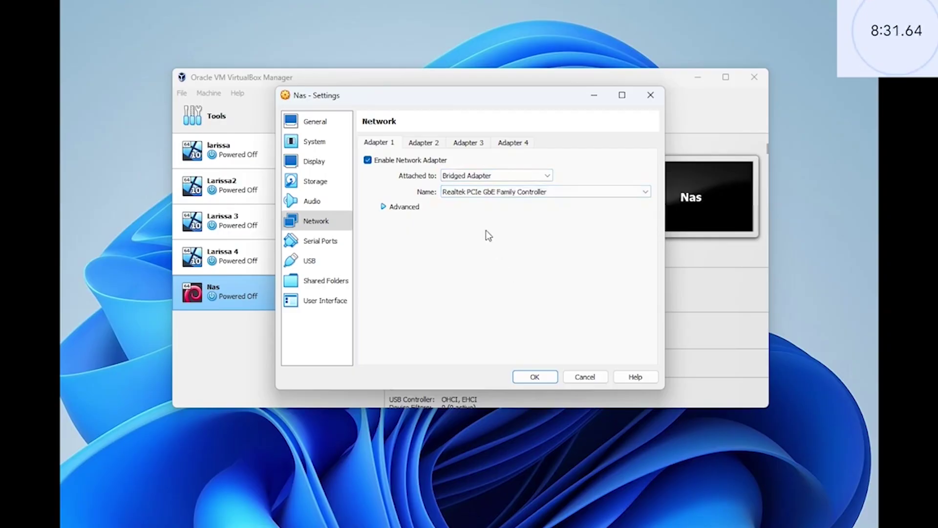
click(534, 376)
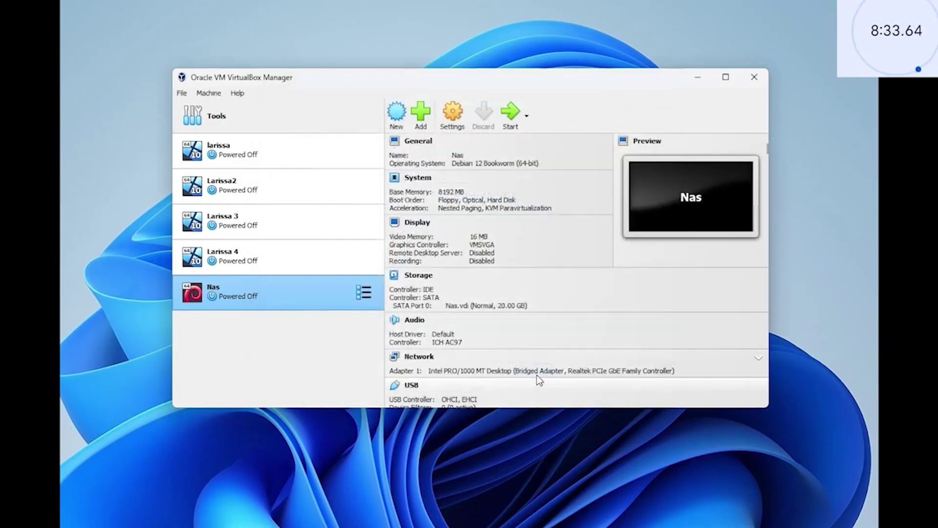
click(511, 114)
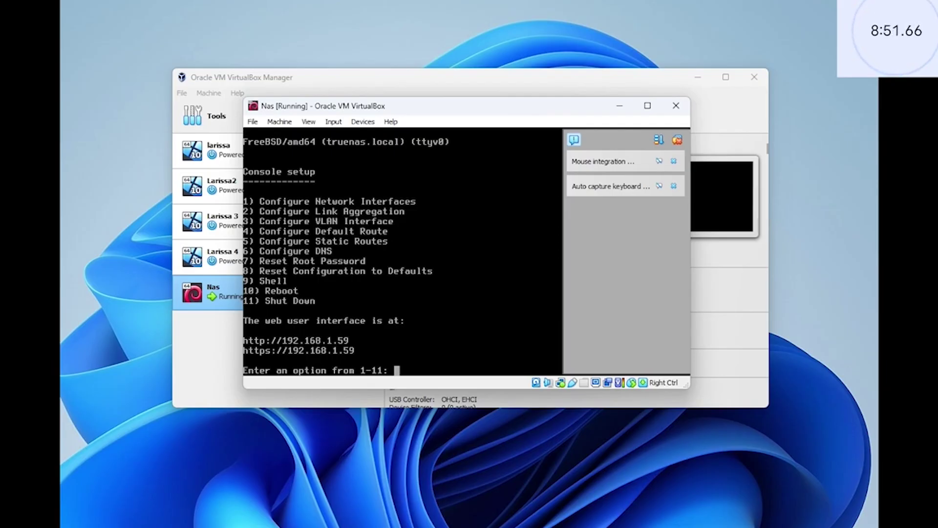
- Release the VM console to the desktop so a Chrome window can open beside it
click(350, 5)
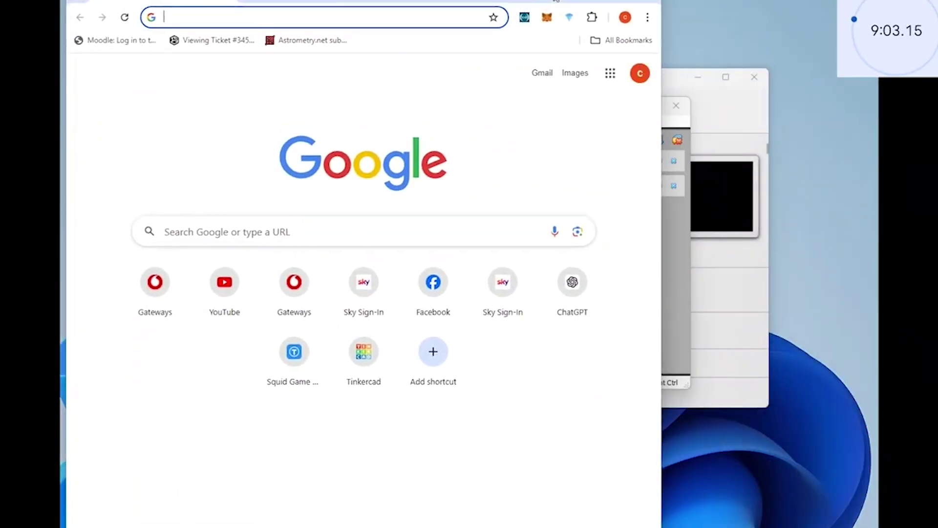
drag(555, 1, 593, 0)
text(http://)
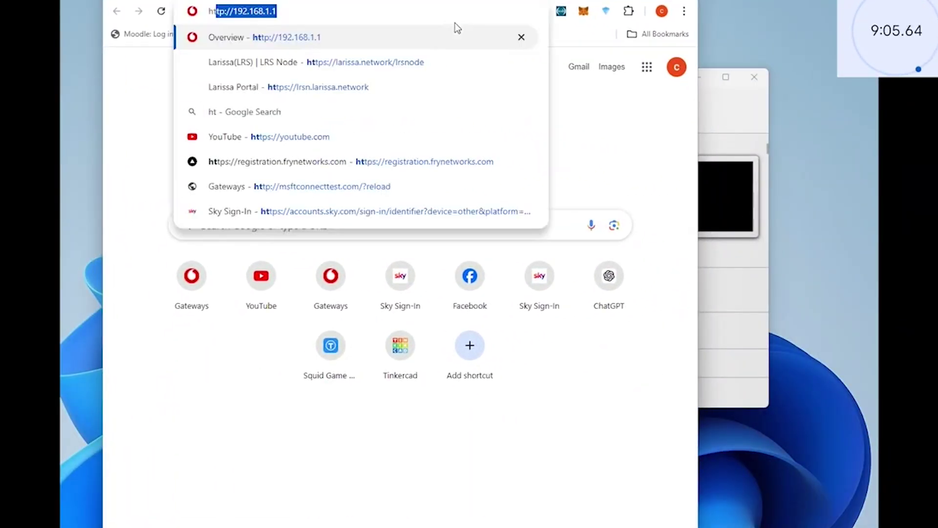
key(Delete)
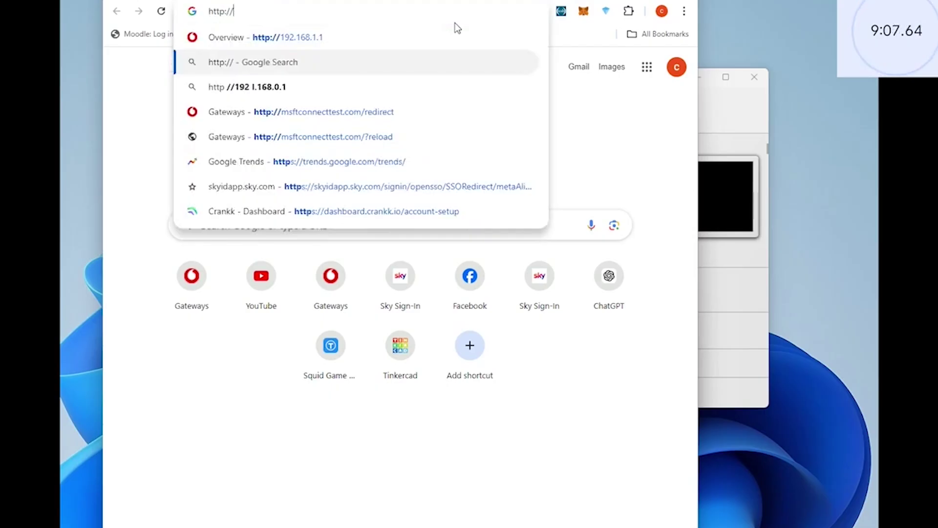
text(192.168.1.59)
key(Return)
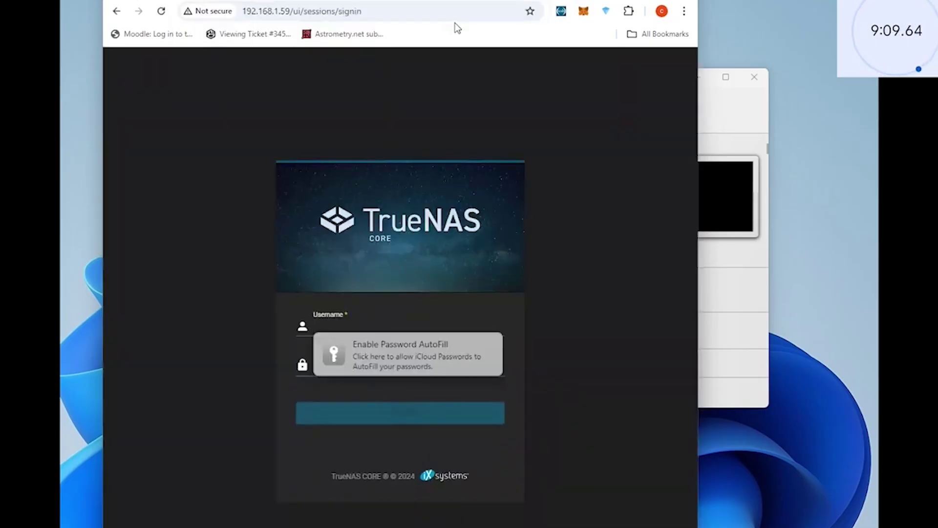
- Sign in as root with the administrator password, retrying once, to reach the Dashboard
click(344, 326)
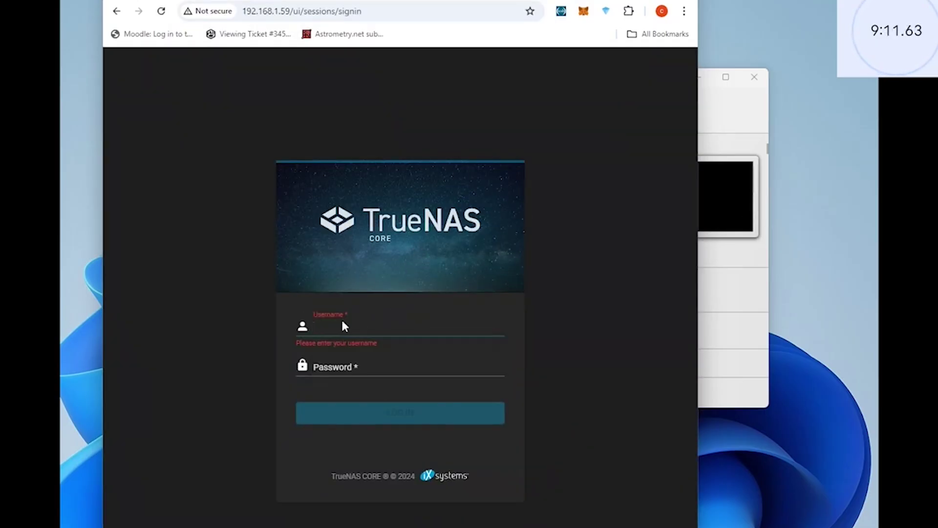
text(root)
key(Tab)
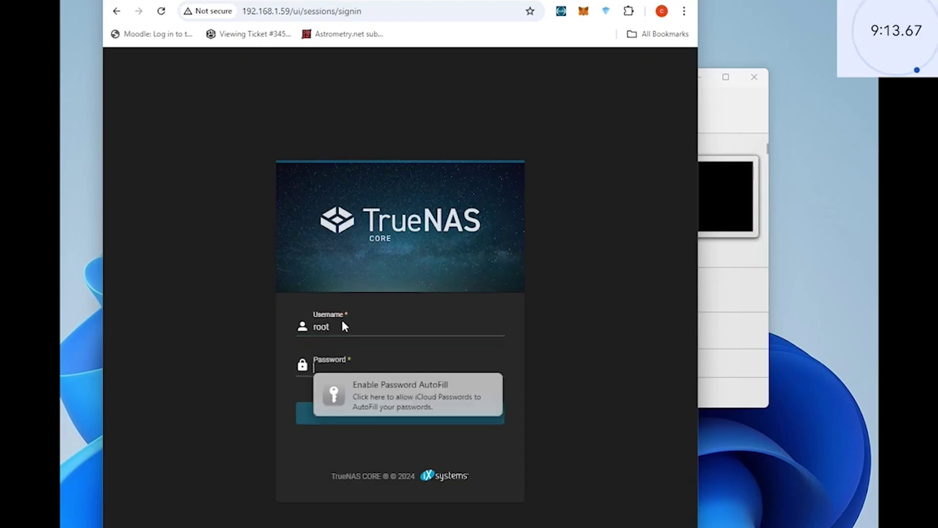
text(************)
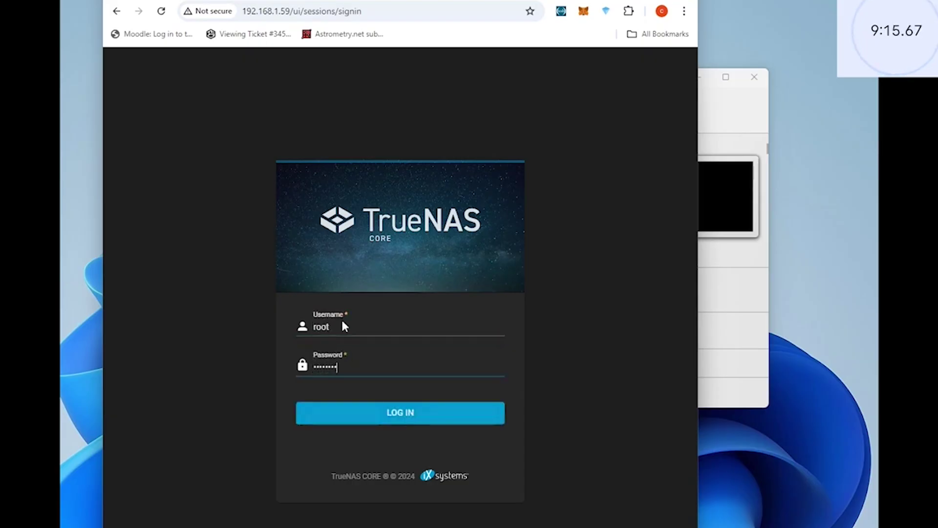
key(Return)
text(*******)
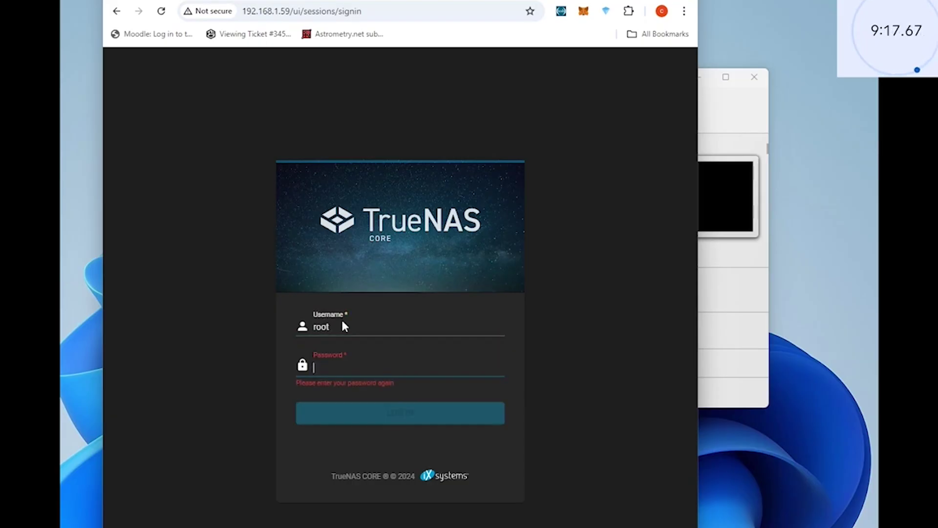
key(Return)
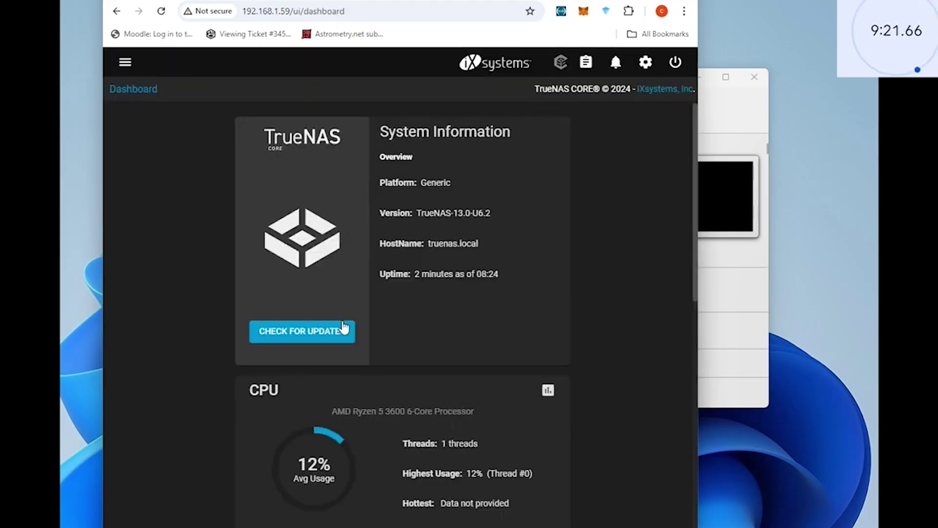
- Scroll through the Dashboard panels, then open the Create Pool page under Storage > Pools
scroll(383, 403, down, 7)
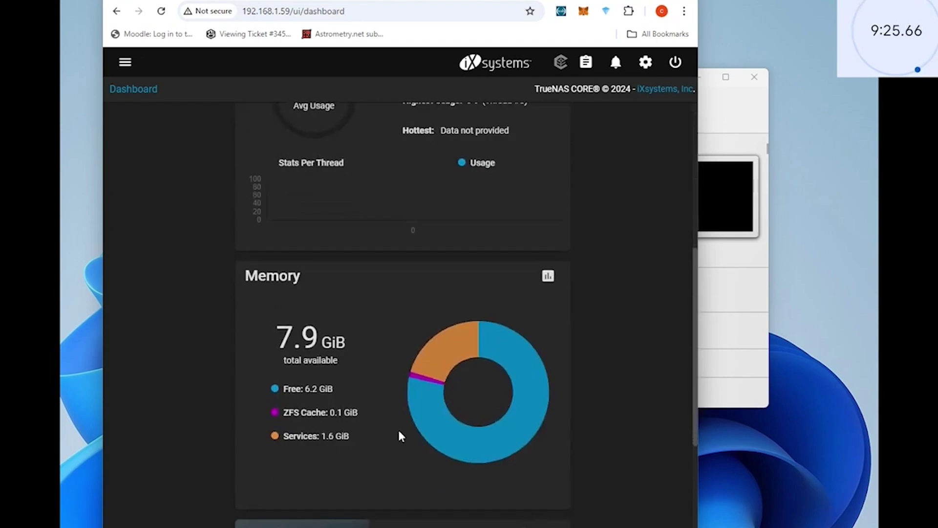
scroll(378, 434, down, 5)
scroll(381, 436, down, 4)
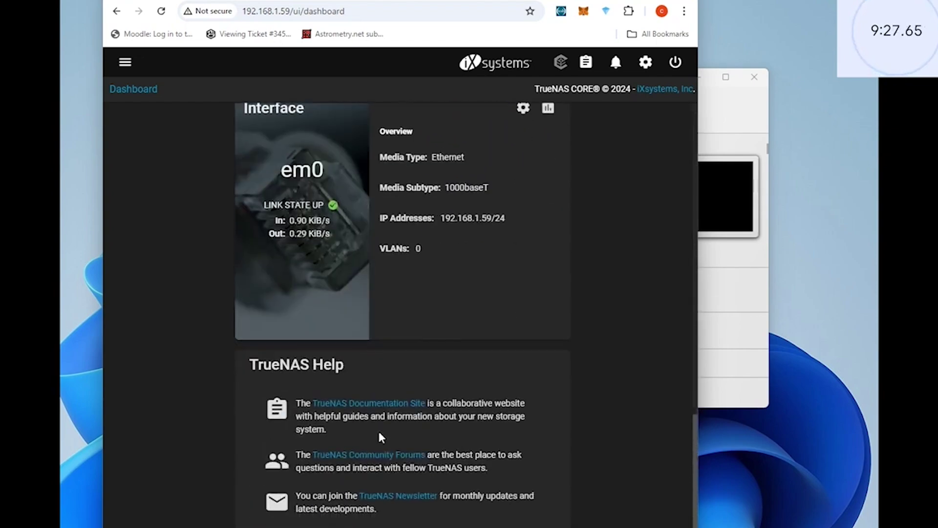
scroll(379, 430, up, 16)
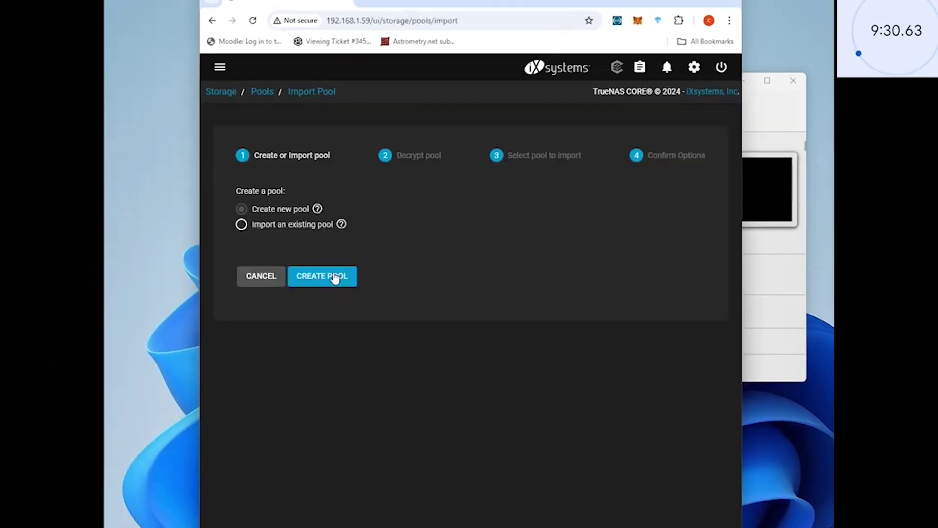
click(334, 273)
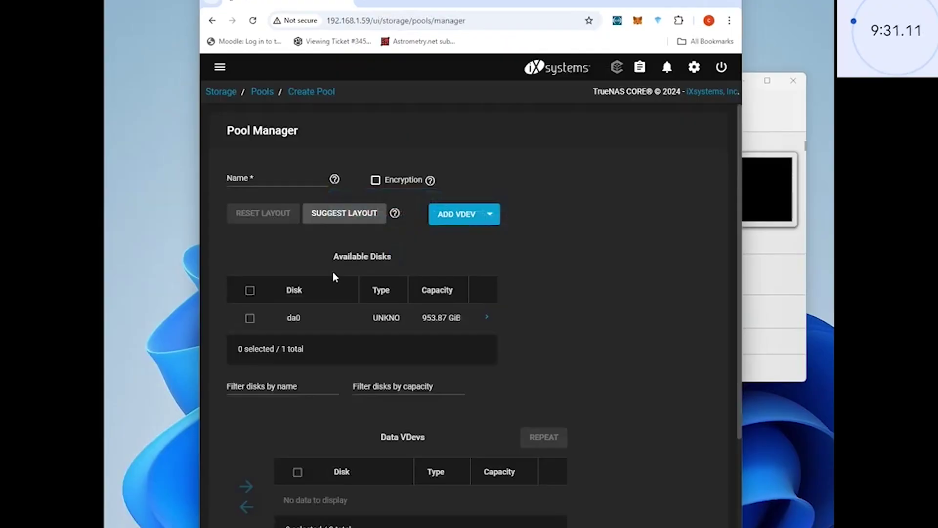
- Name the pool 'Data Disk 1' and move disk da0 into the Data VDevs
click(270, 175)
text(Data Disk)
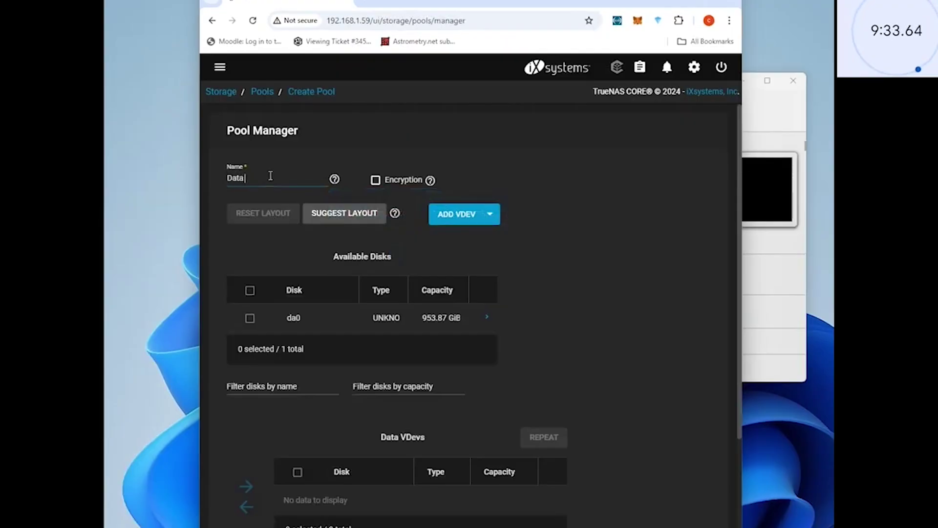
text( 1)
click(249, 318)
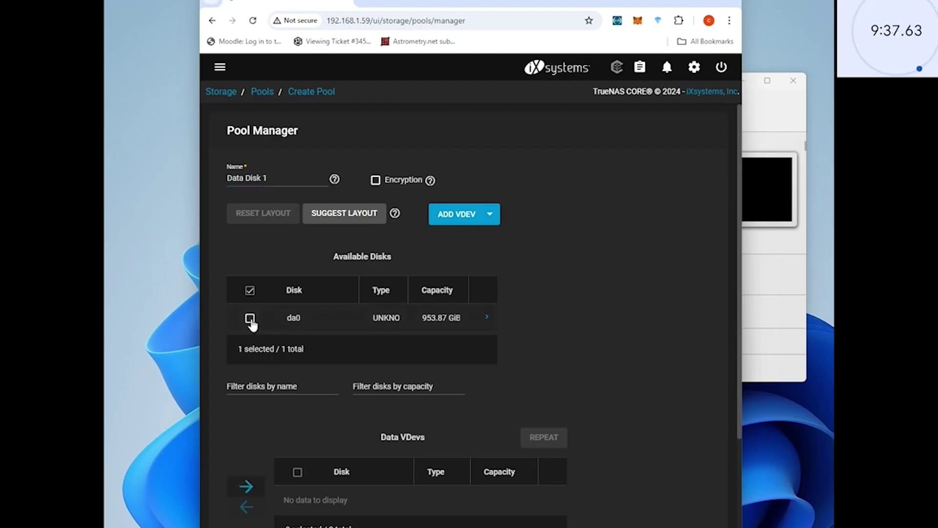
scroll(259, 342, down, 3)
click(246, 318)
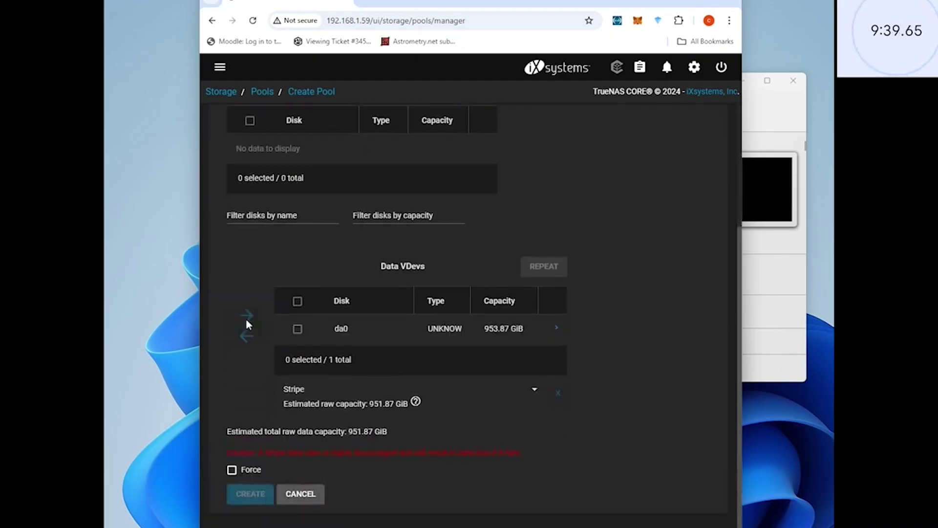
click(297, 328)
- Force the single-disk stripe layout, confirm the erase warning and create the pool
click(232, 469)
click(376, 364)
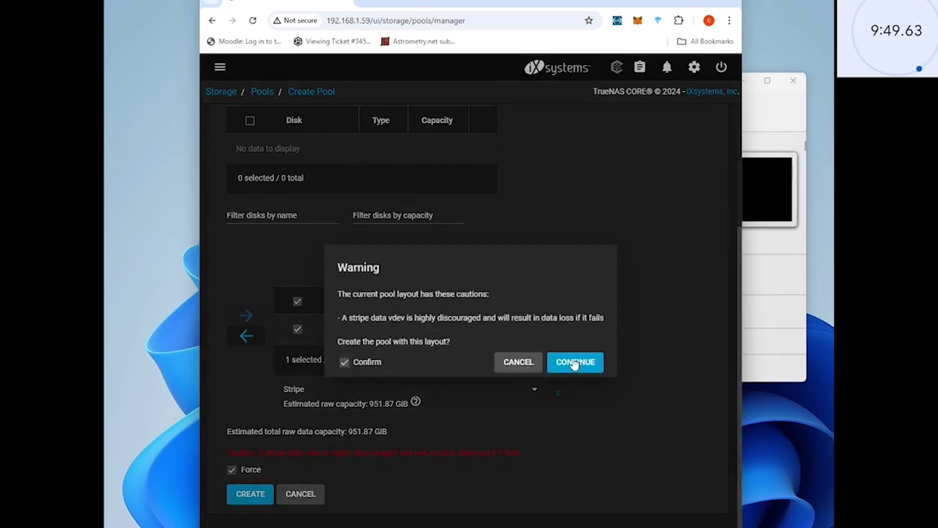
click(575, 362)
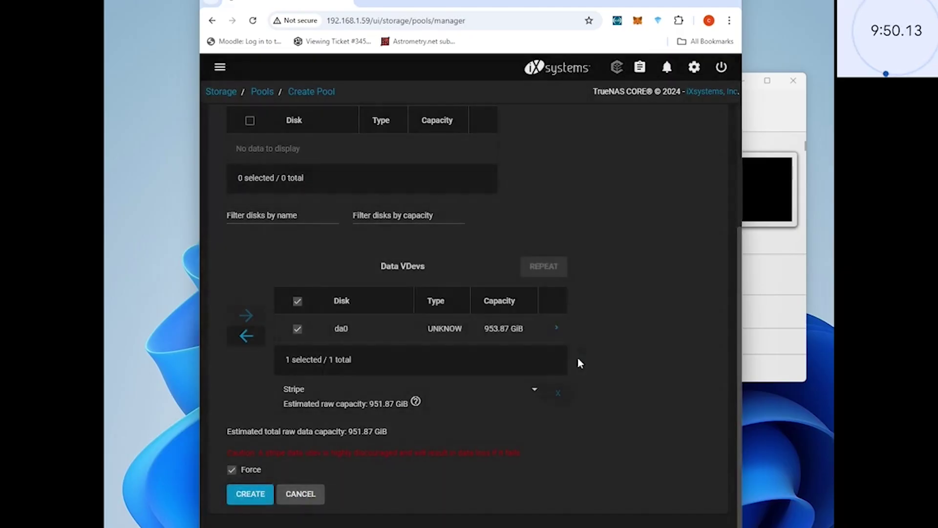
click(259, 494)
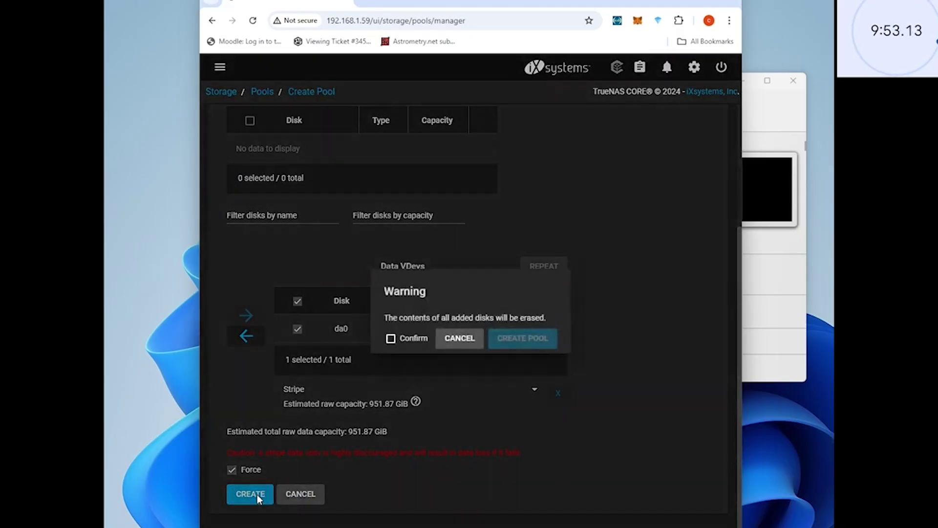
click(403, 339)
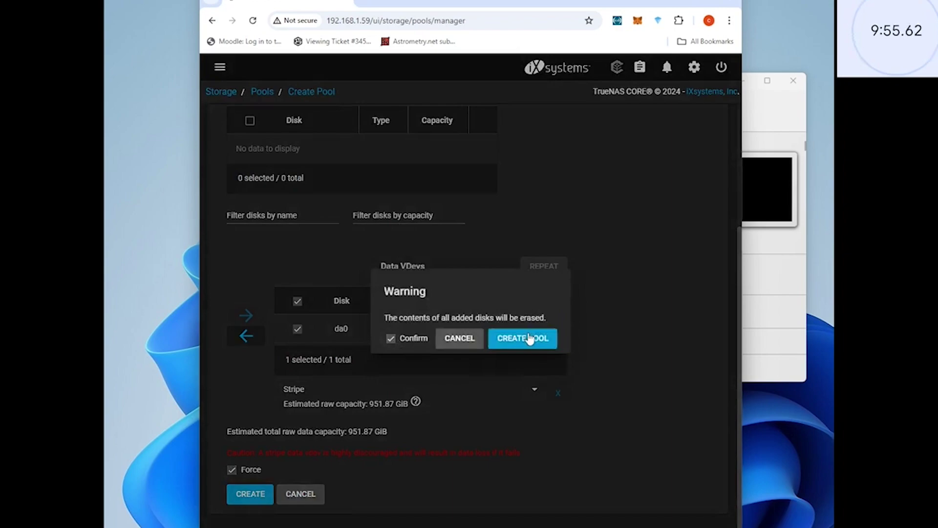
click(529, 337)
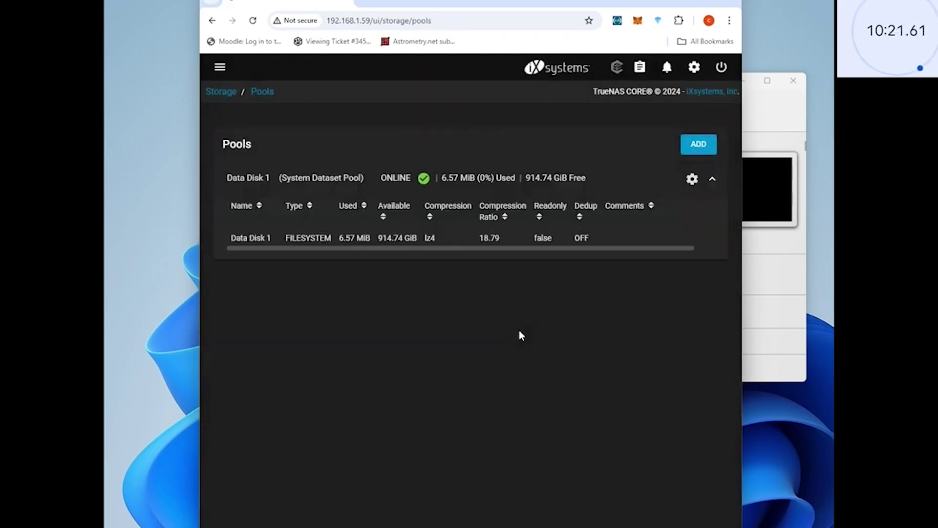
- Navigate through the Sharing menu to Windows Shares (SMB), dismissing the Windows network error
click(442, 242)
click(220, 67)
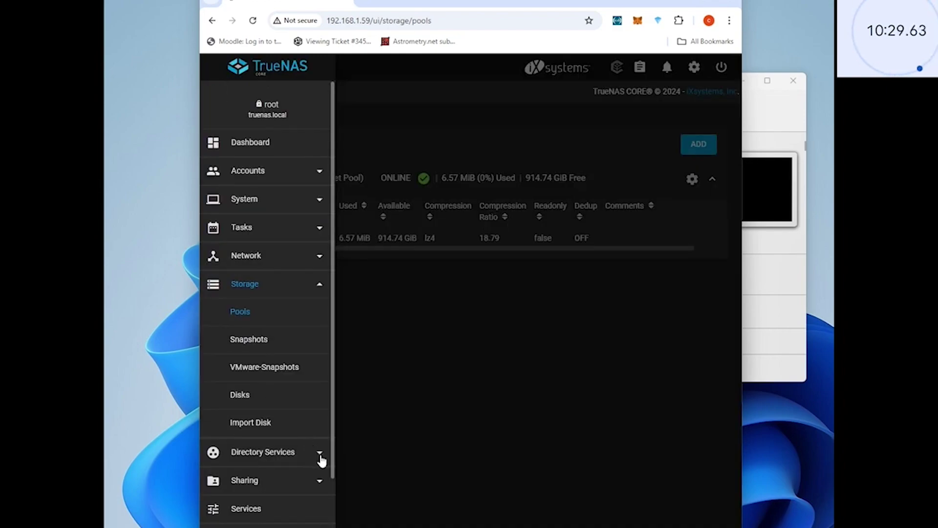
click(322, 482)
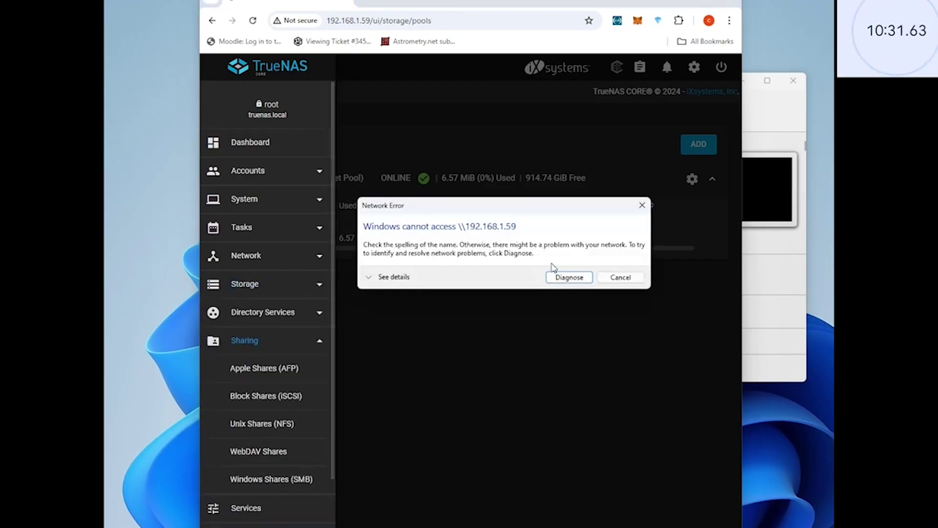
click(621, 277)
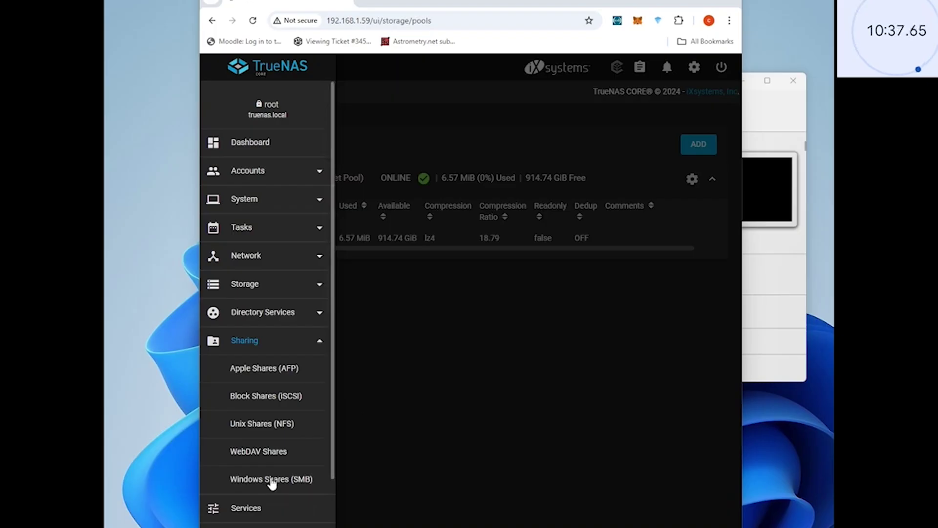
click(272, 482)
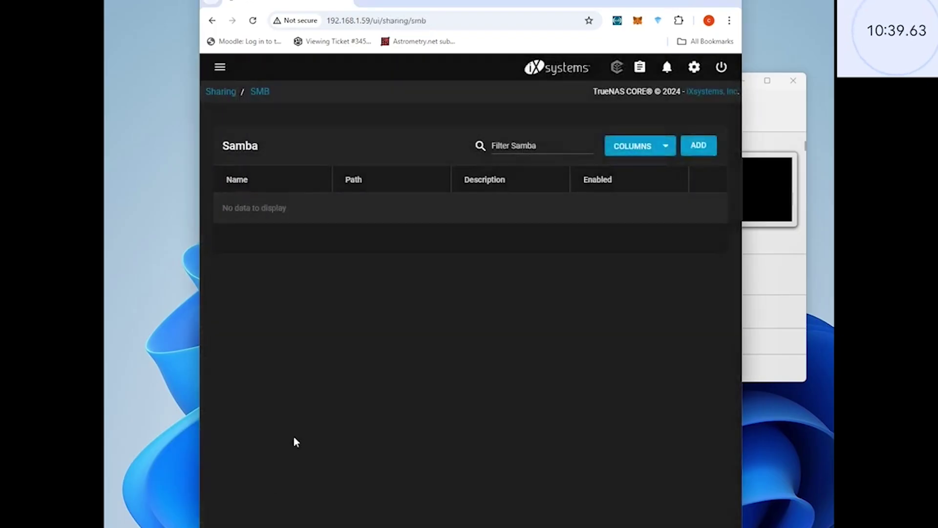
- Add an SMB share on /mnt/Data Disk 1 named 'Data', Default preset, description 'Data disk'
click(702, 146)
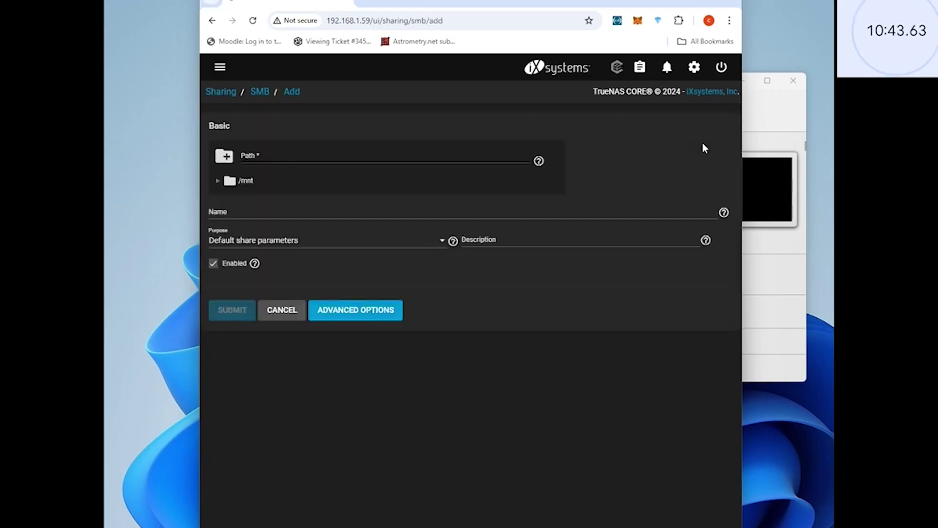
click(217, 182)
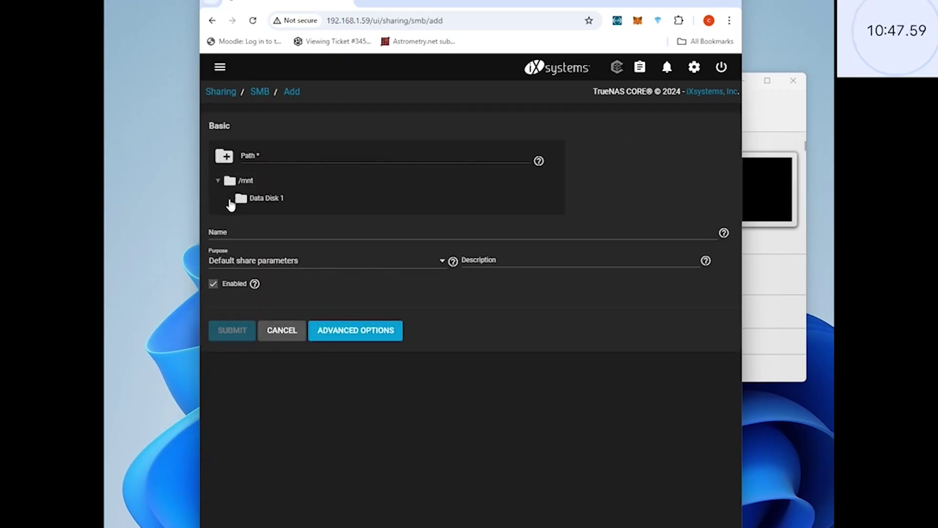
click(257, 201)
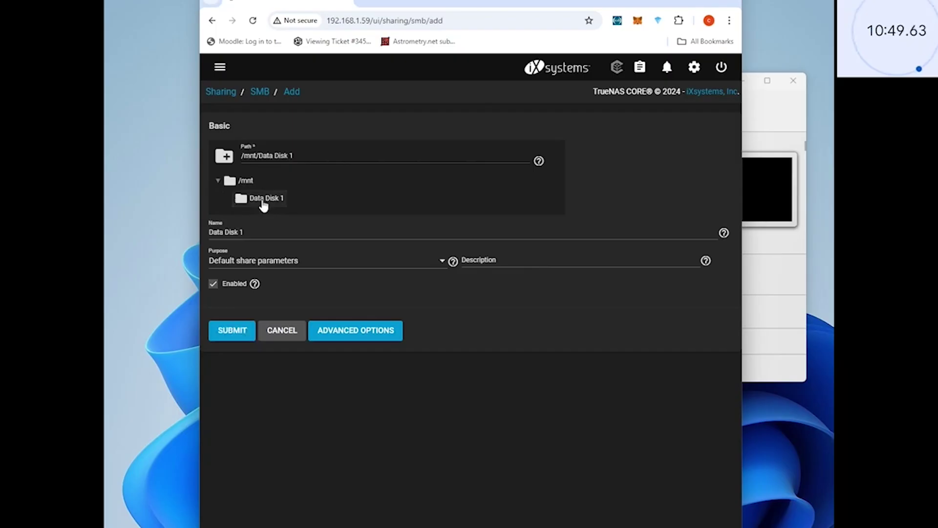
triple_click(277, 233)
text(Data)
click(407, 263)
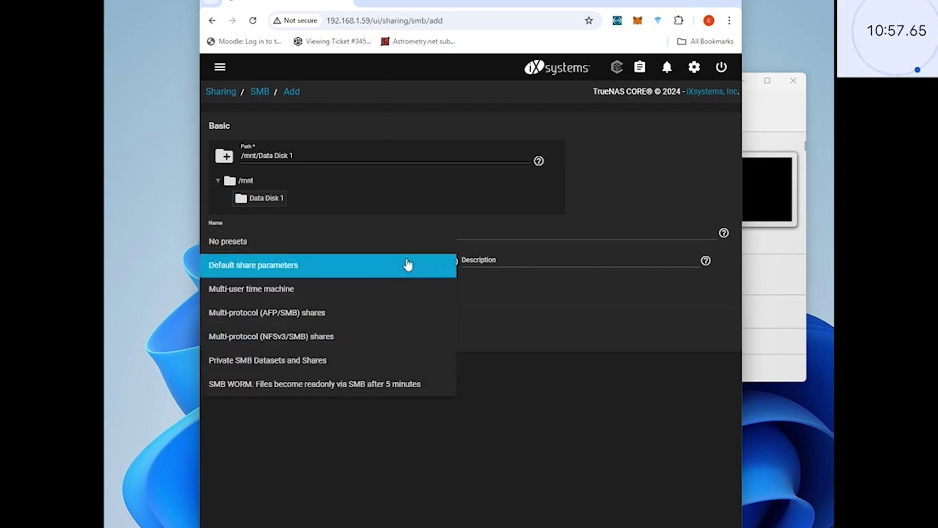
click(408, 264)
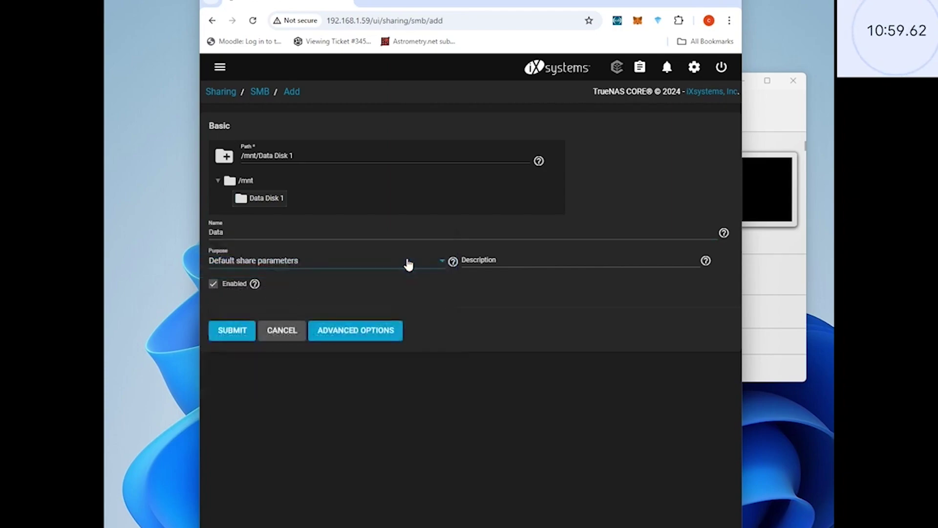
click(555, 261)
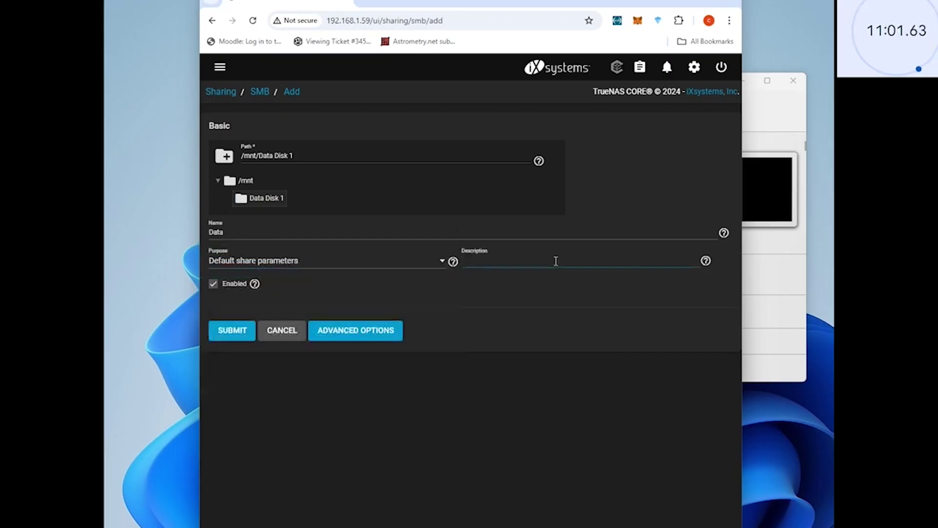
text(Data disk)
- Save the share and enable the SMB service when prompted
click(379, 329)
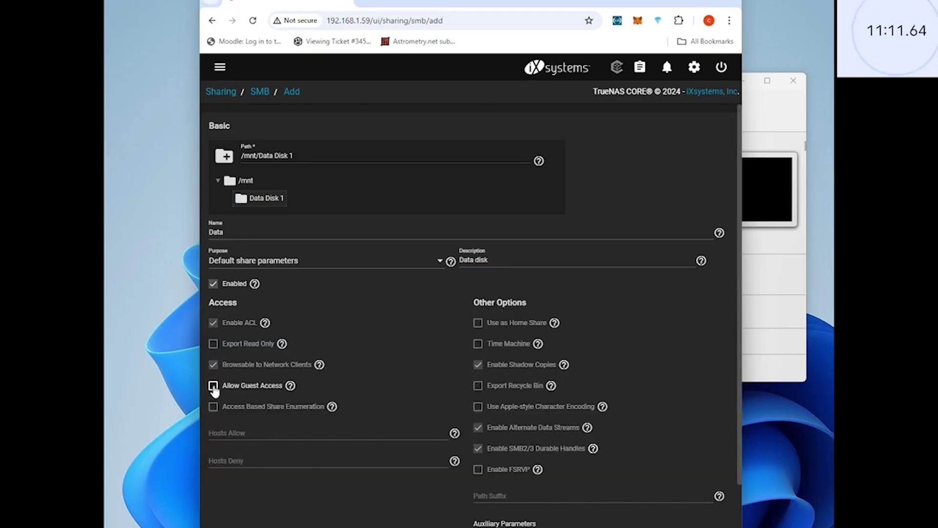
scroll(461, 394, down, 2)
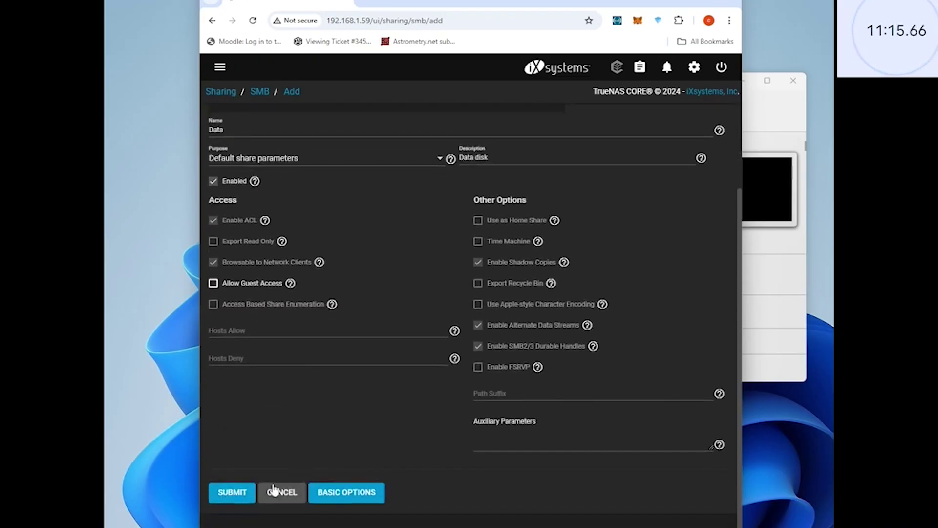
click(238, 495)
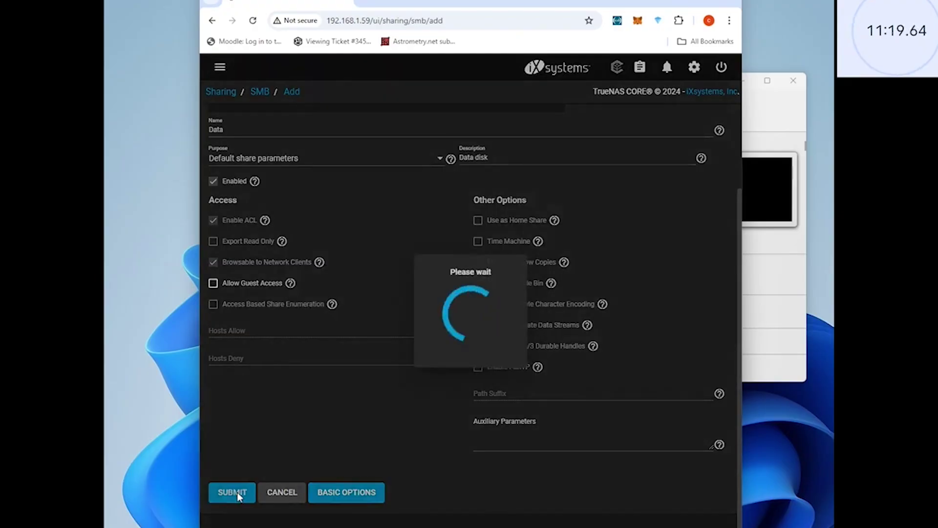
click(506, 337)
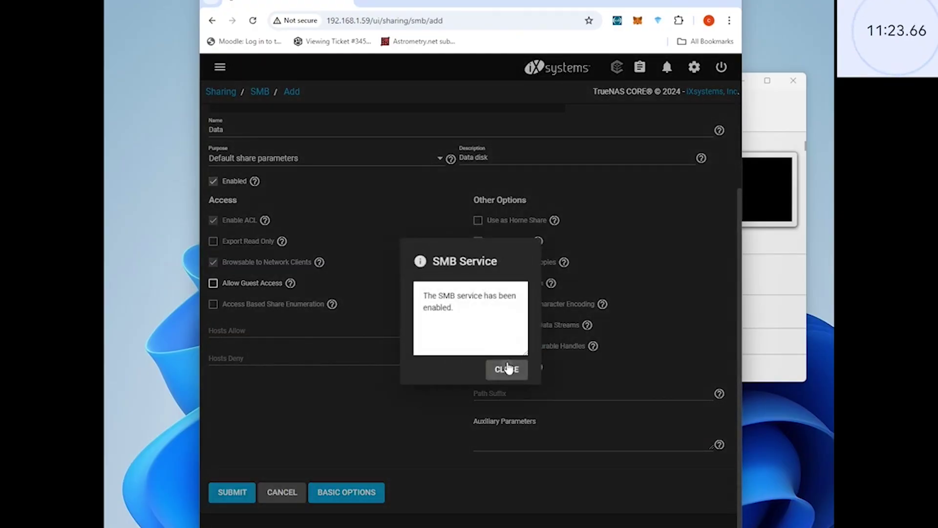
click(506, 368)
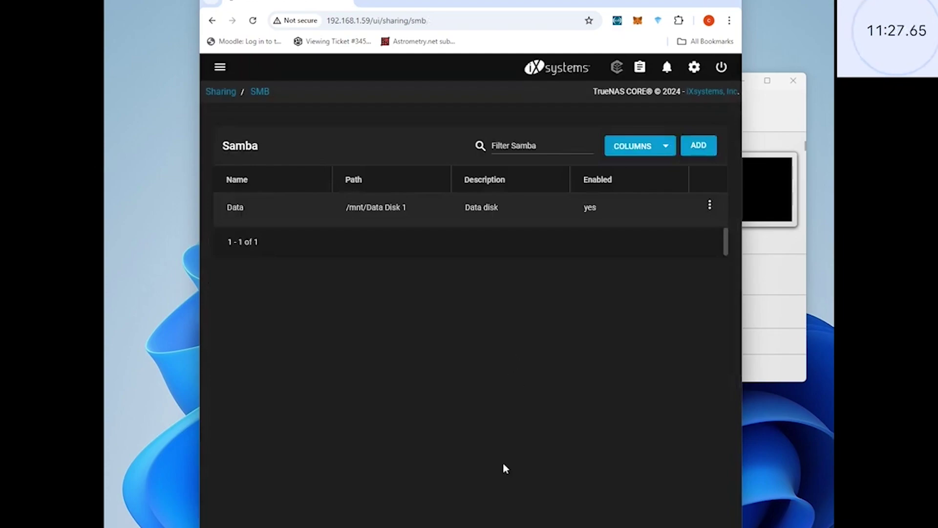
- Browse File Explorer to \\192.168.1.59 and sign in with the TrueNAS user name and password
key(super+e)
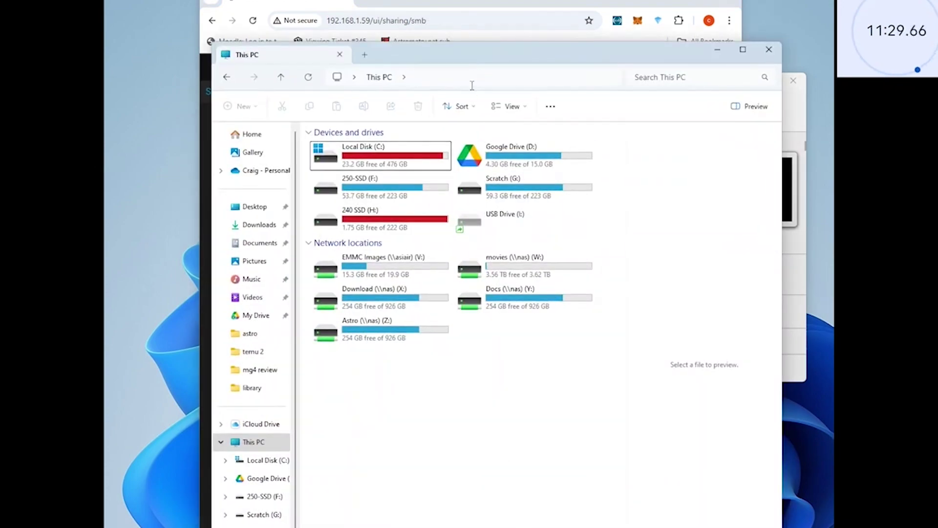
click(472, 85)
text(\\192)
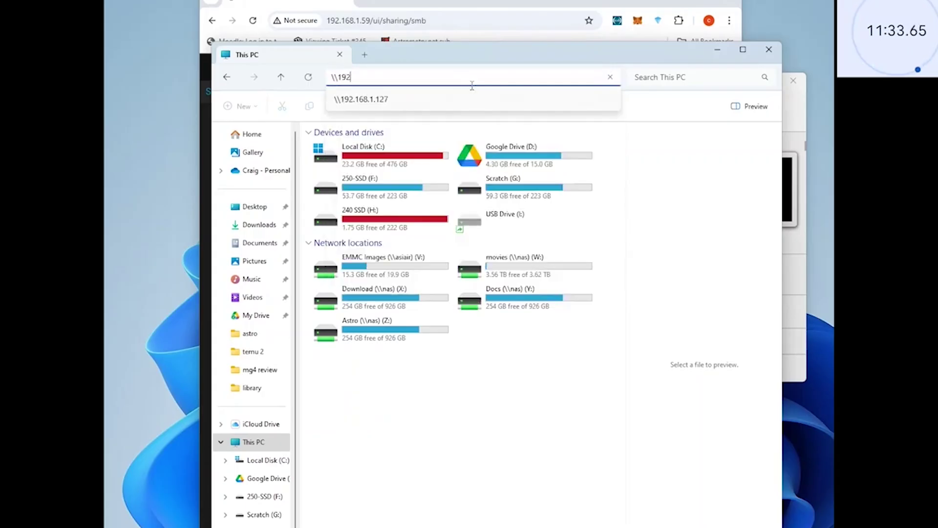
text(.168.1.59)
key(Return)
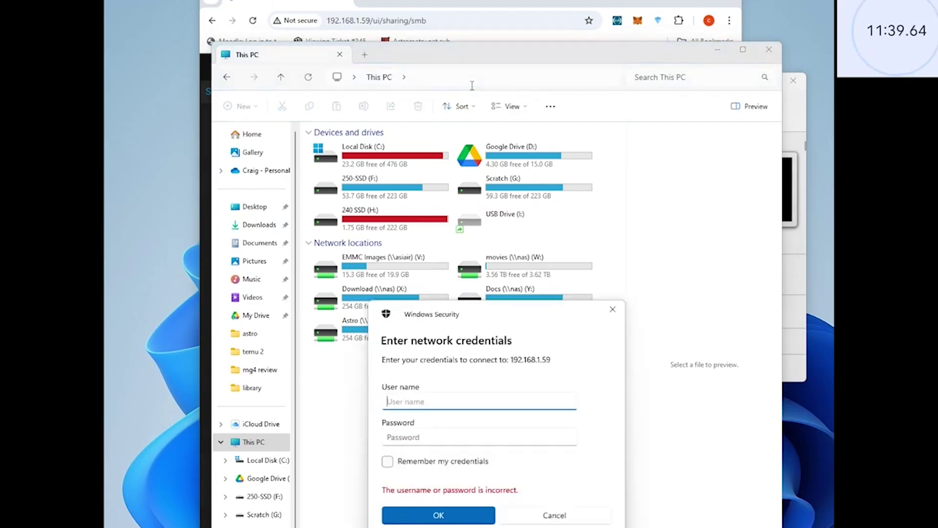
text(home)
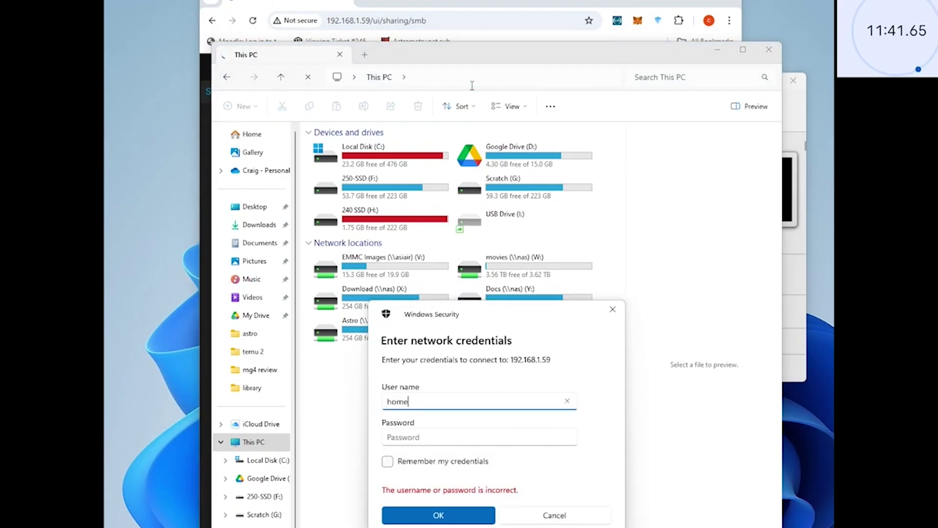
key(Tab)
text(••••••)
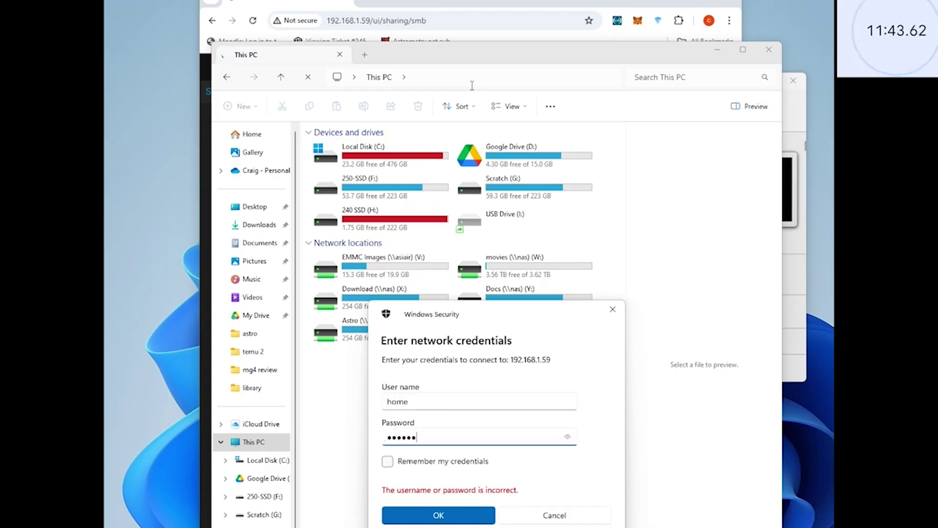
text(••)
key(Return)
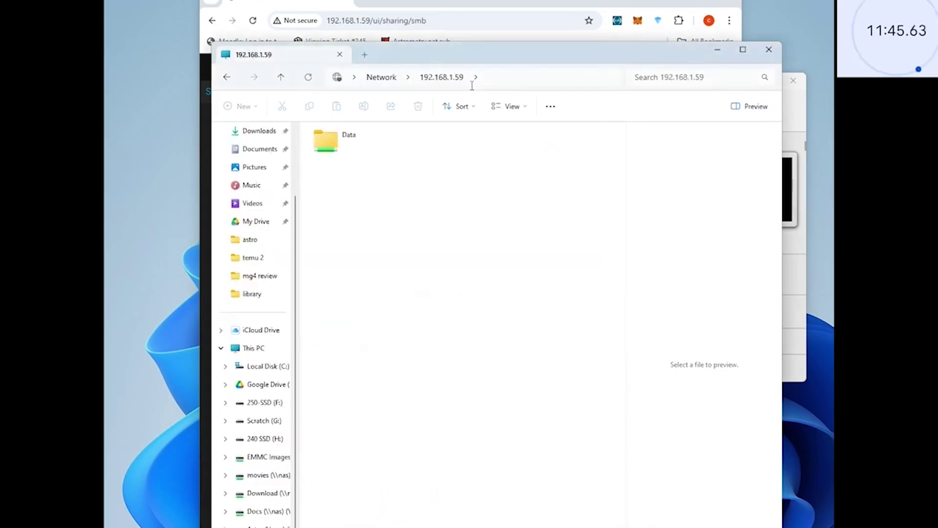
- Open the Data share and name the first new folder Videos
double_click(356, 140)
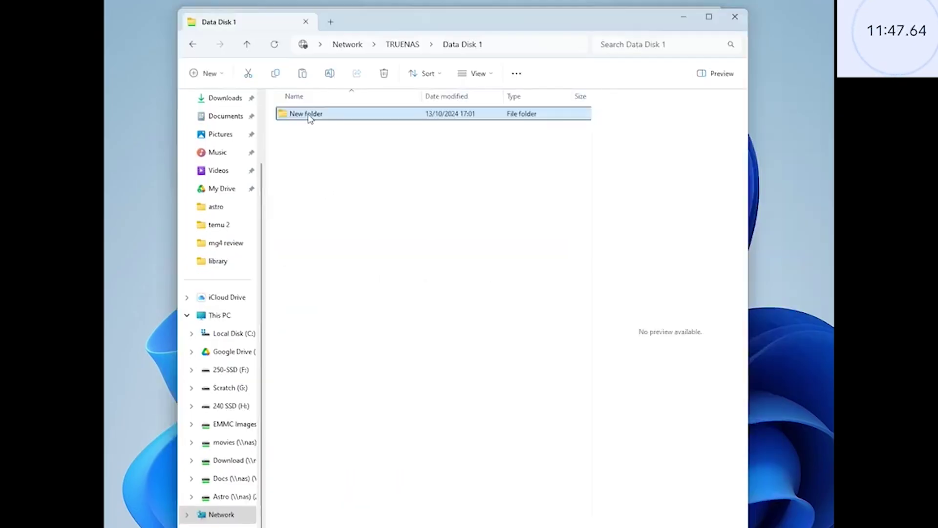
click(309, 117)
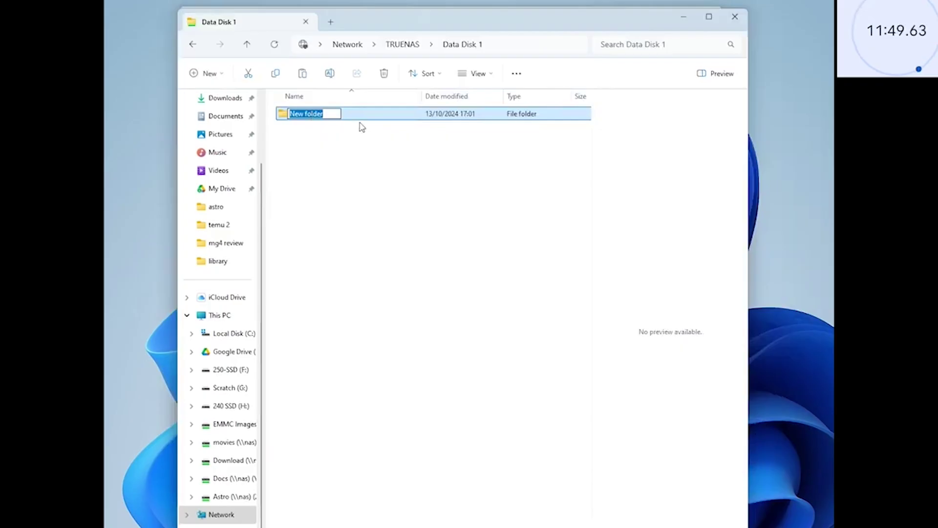
text(Videos)
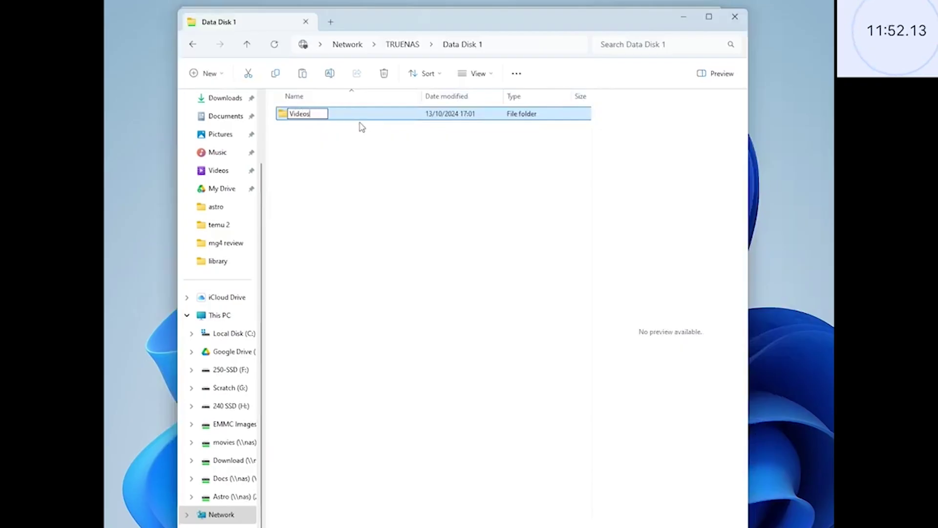
key(Return)
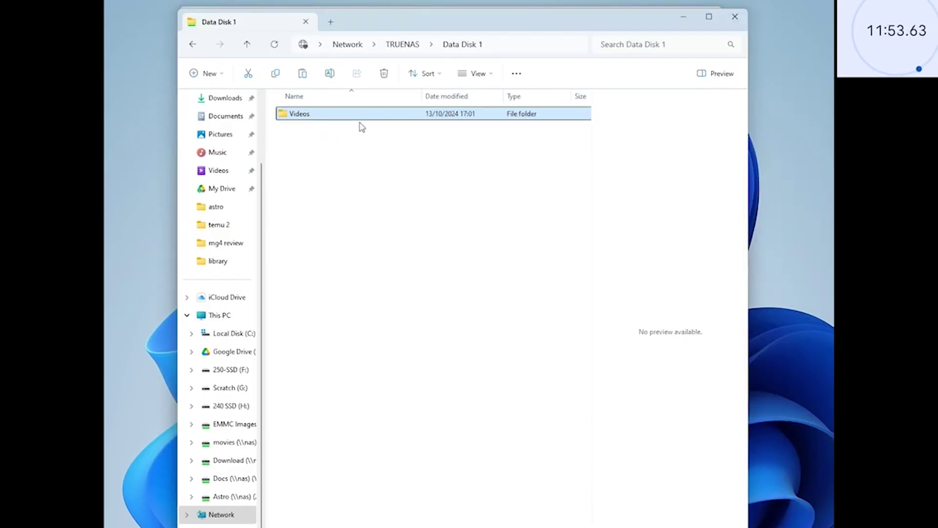
- Create another new folder and name it documents
click(208, 73)
key(alt+d)
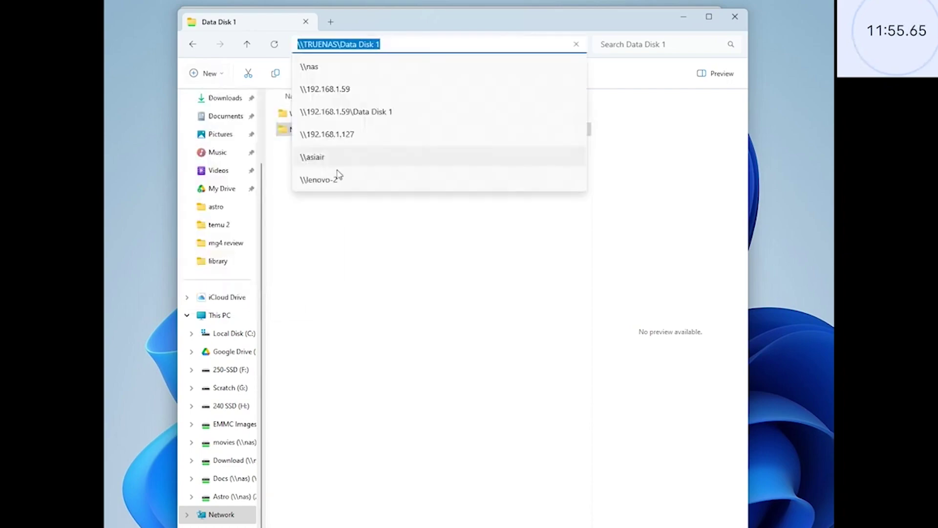
click(336, 205)
click(314, 136)
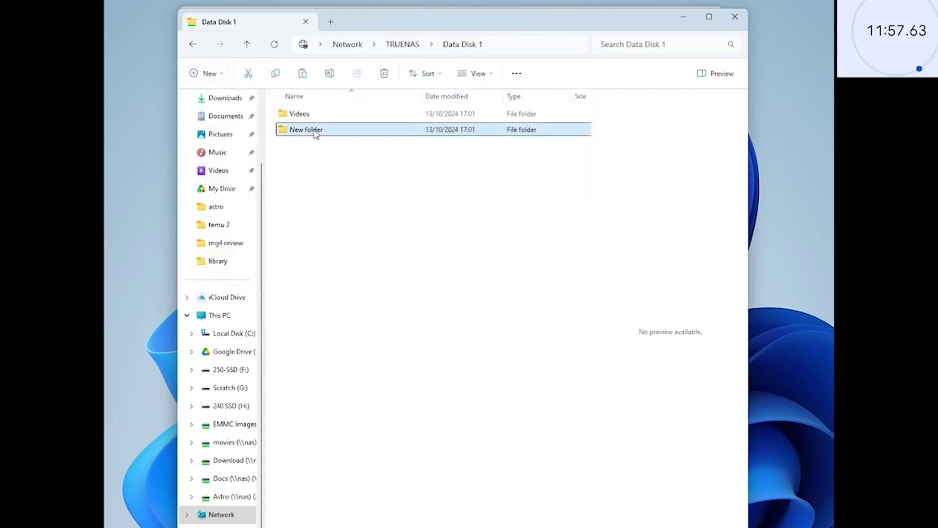
click(314, 130)
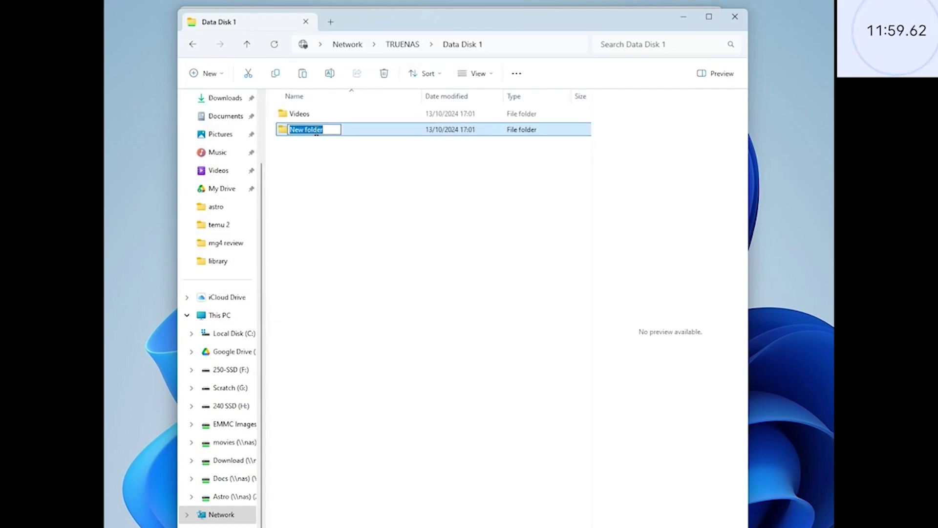
text(documents)
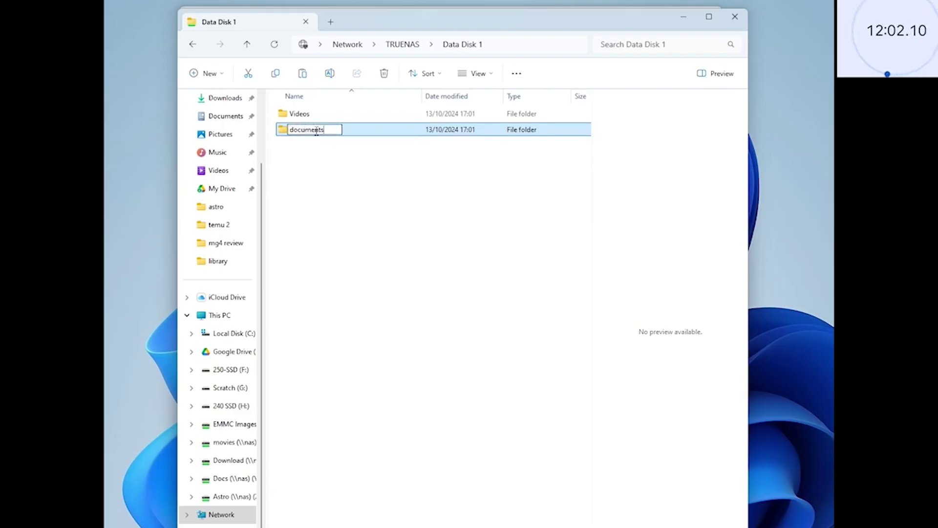
key(Return)
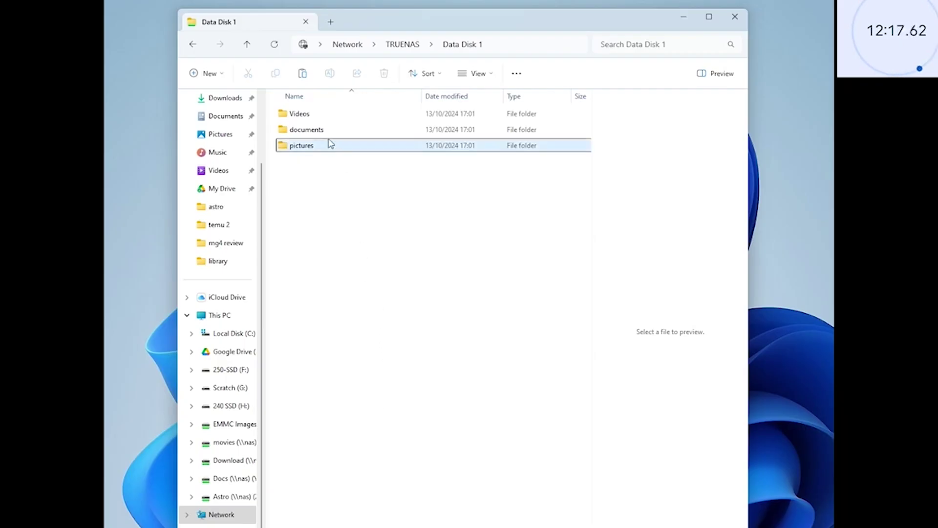
- Add one more new folder on Data Disk 1 named downloads
click(205, 72)
click(219, 99)
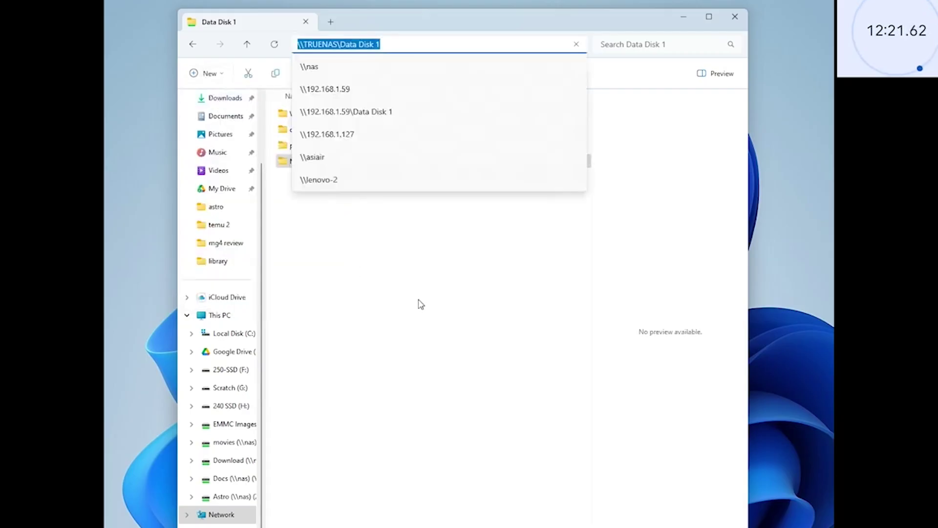
click(308, 186)
click(311, 165)
click(311, 161)
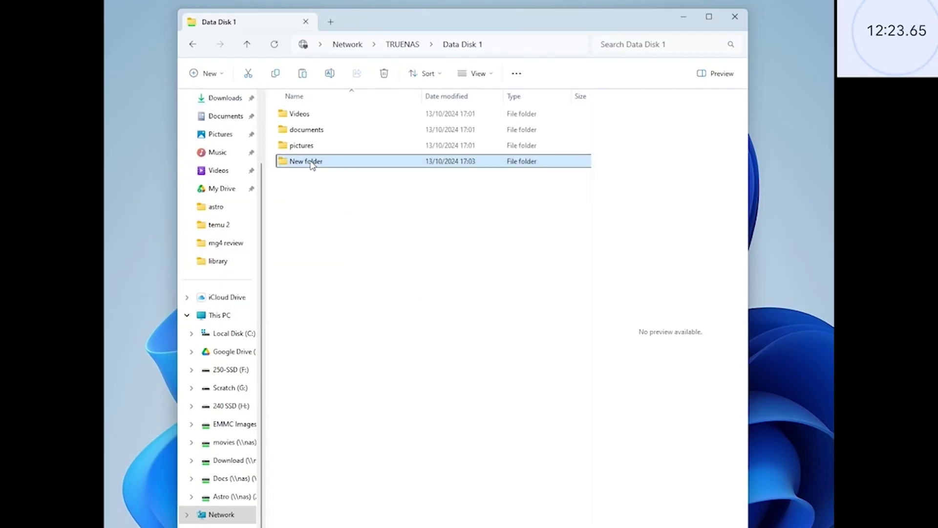
text(downloads)
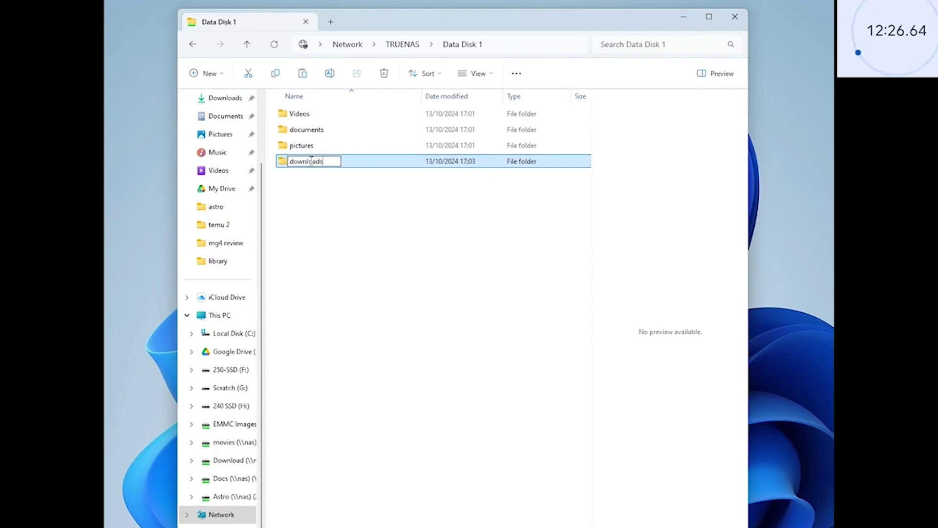
key(Return)
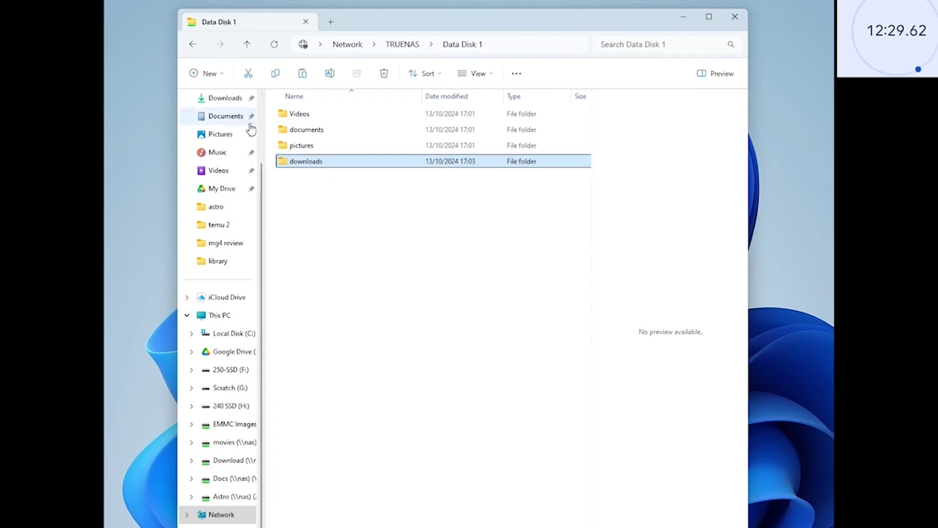
- Copy TrueNAS-13.0-U6.2.iso from local Downloads and paste it into the share's downloads folder
click(228, 99)
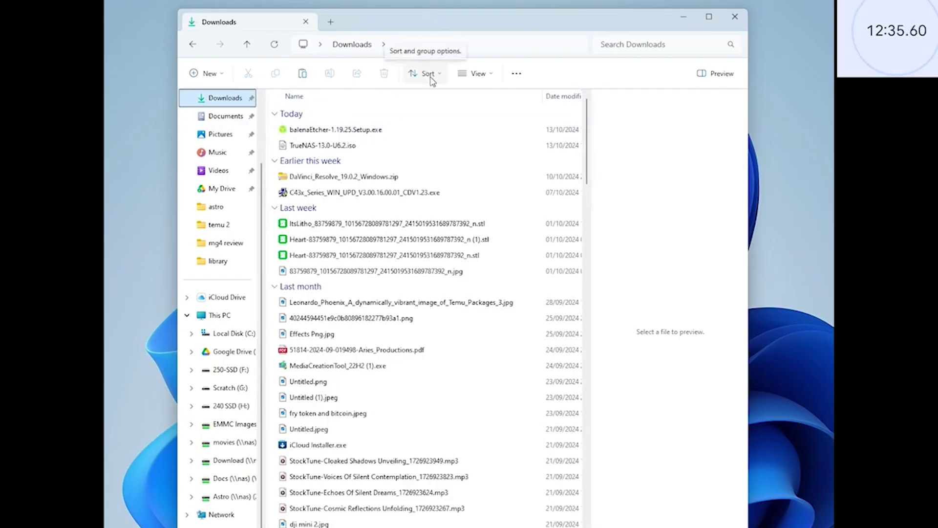
click(348, 147)
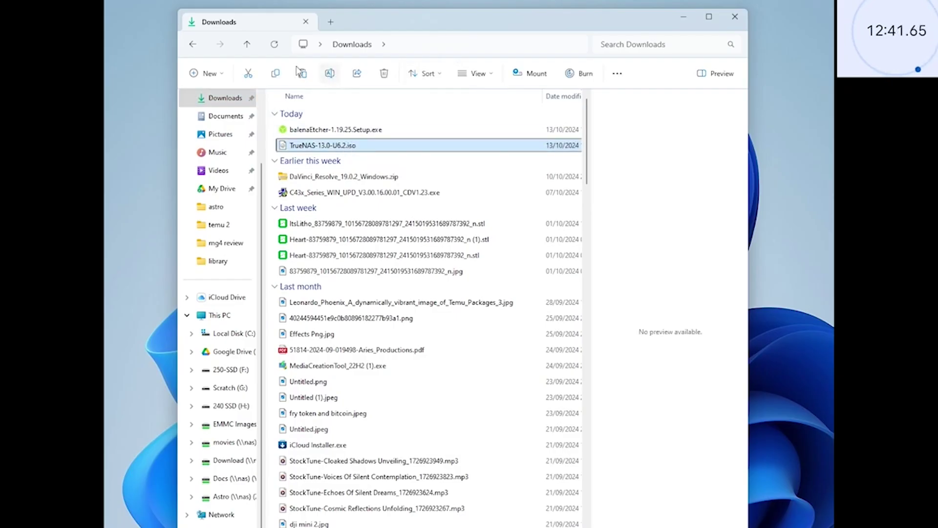
click(194, 45)
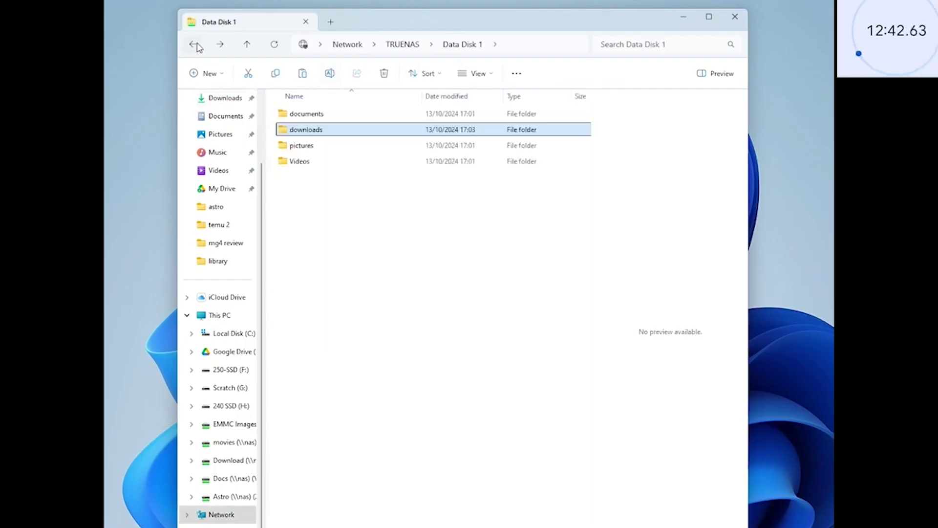
double_click(312, 131)
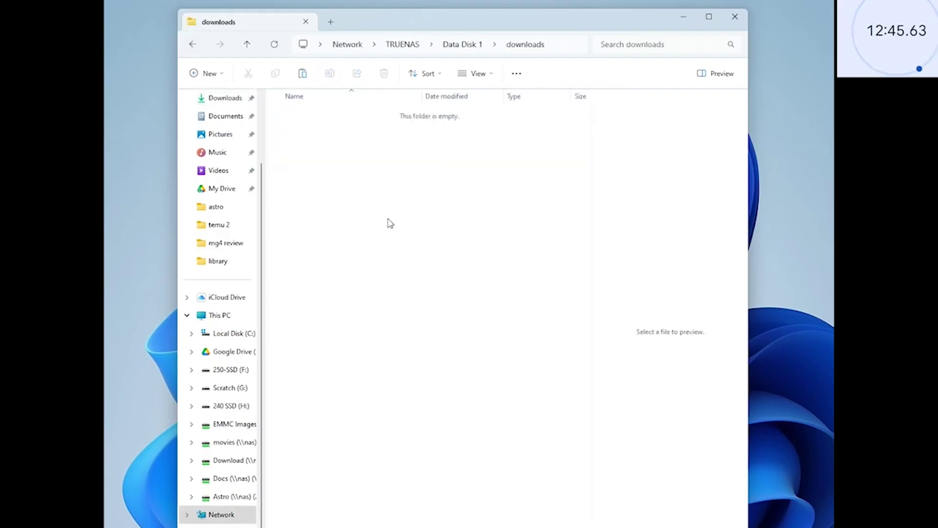
key(ctrl+v)
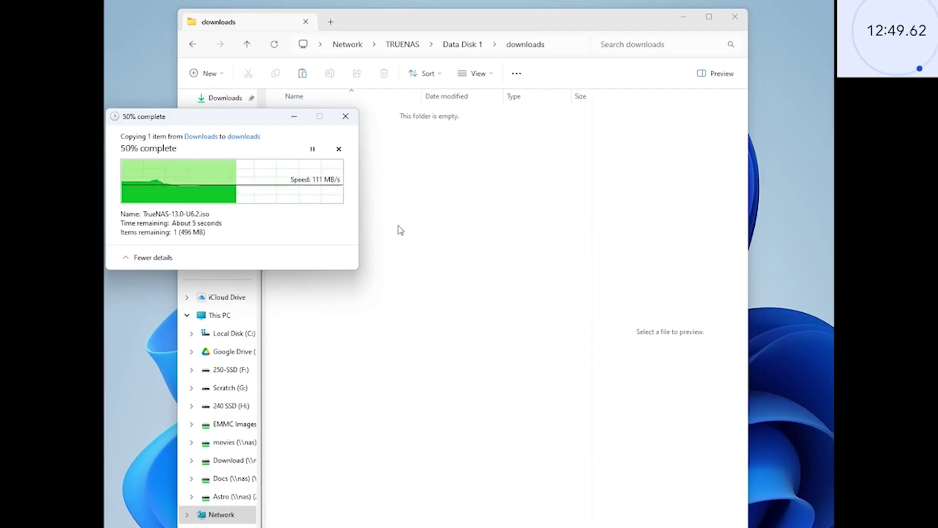
- Navigate back up to Data Disk 1 to see its four folders
click(405, 210)
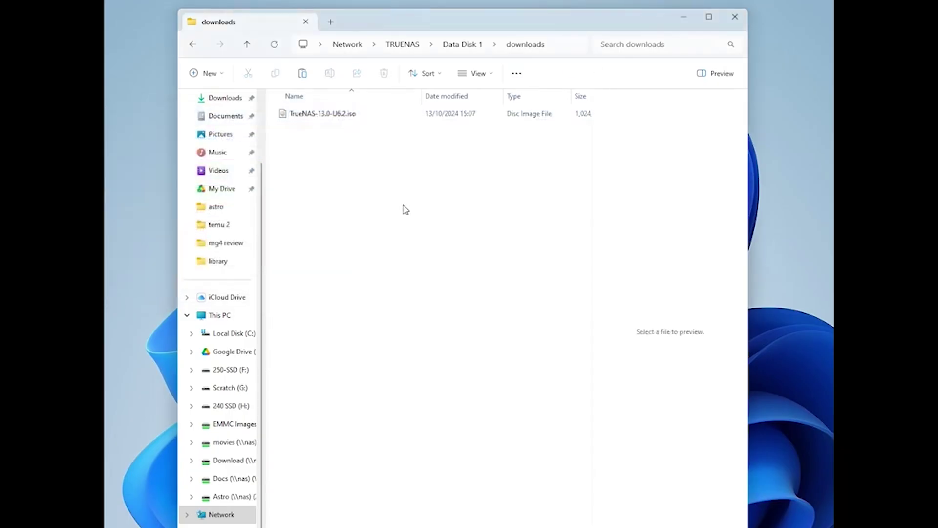
click(458, 45)
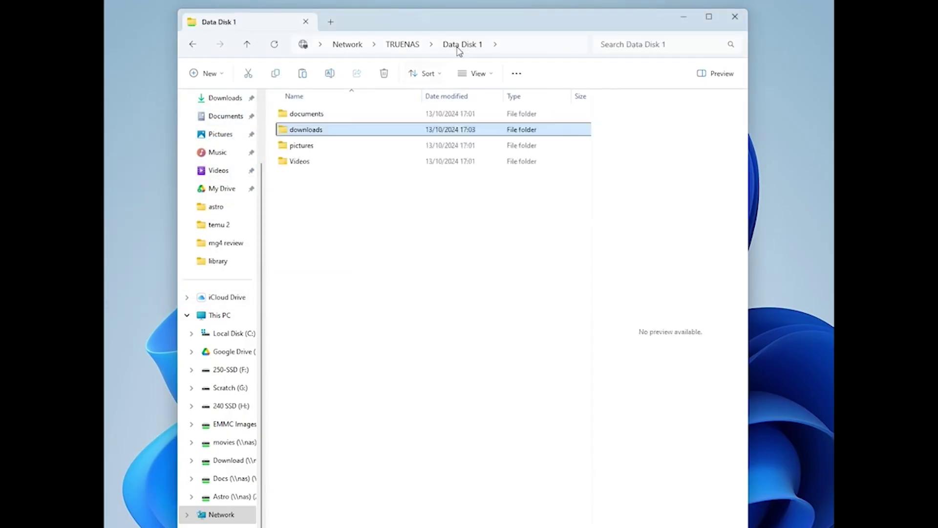
click(403, 45)
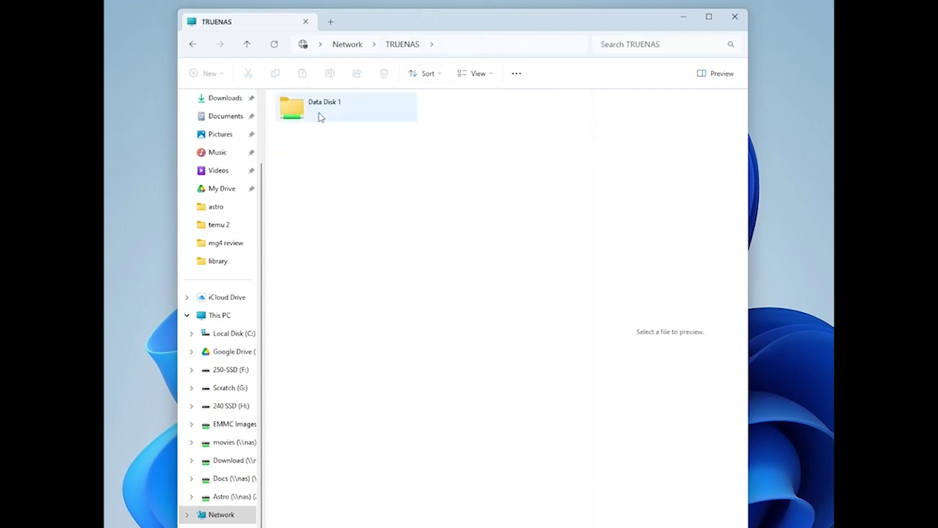
double_click(319, 114)
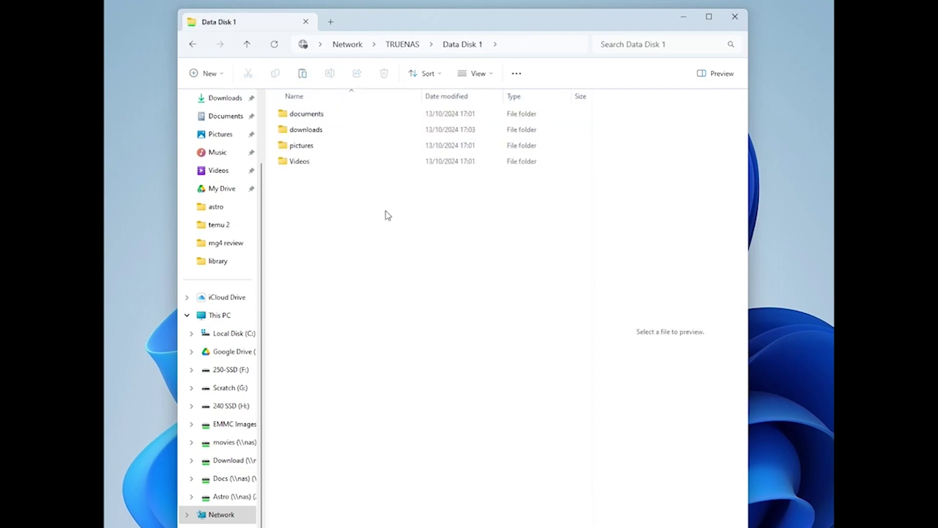